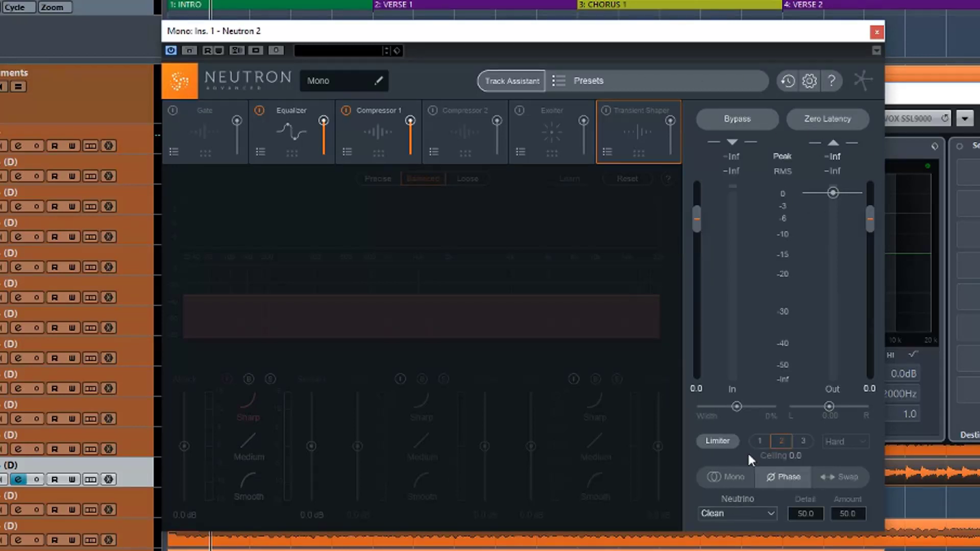
- Look through the Equalizer, Compressor 1, Exciter and Transient Shaper modules of the signal chain
click(274, 122)
click(378, 126)
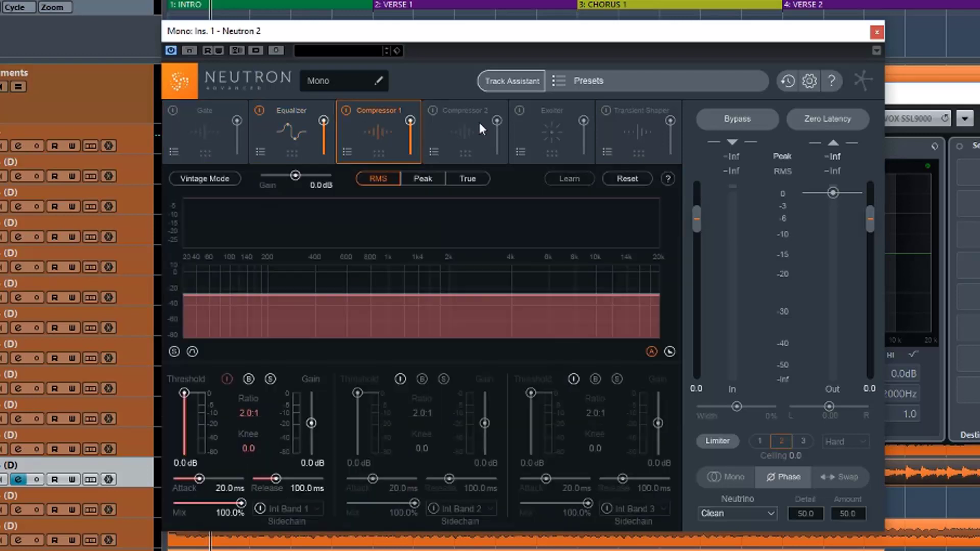
click(562, 133)
click(636, 137)
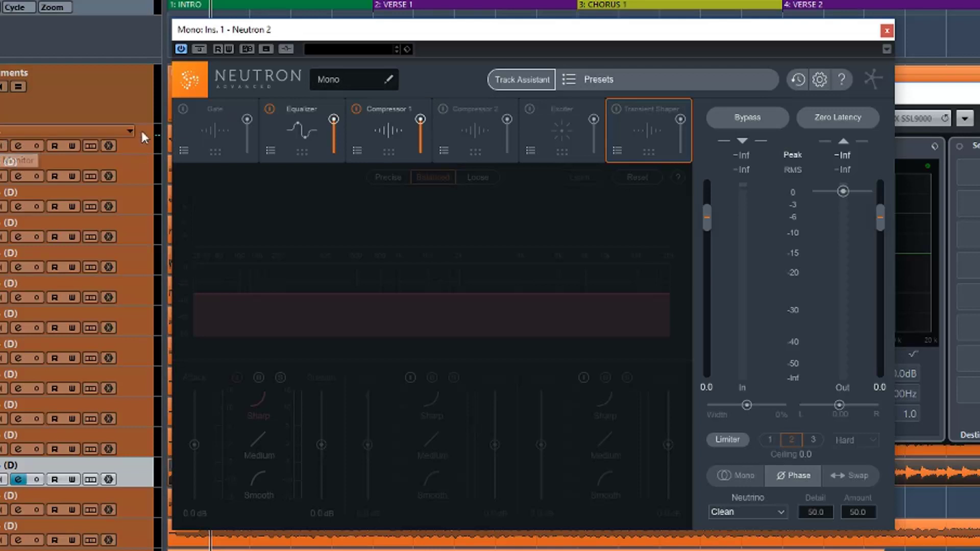
- Open the plug-in's instance name for editing and leave it as Mono
click(389, 80)
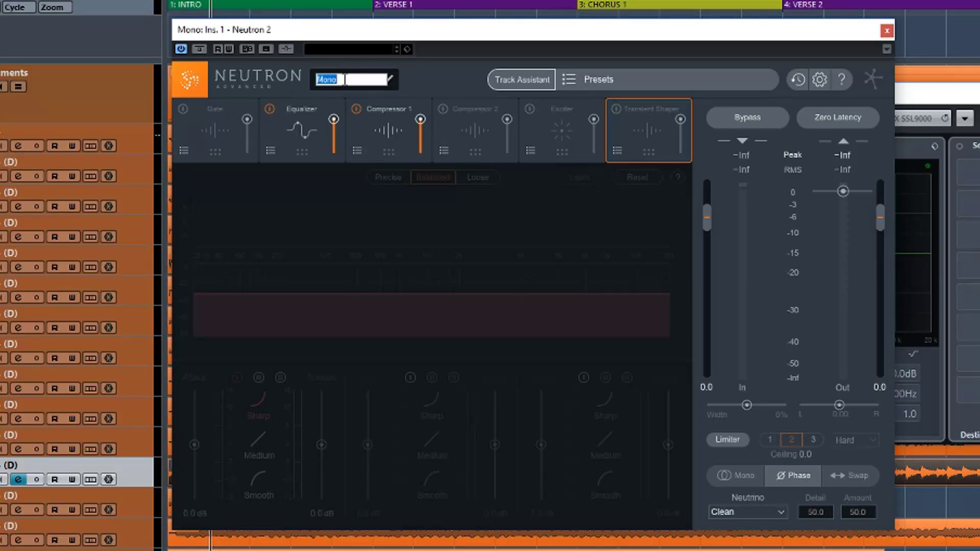
key(Return)
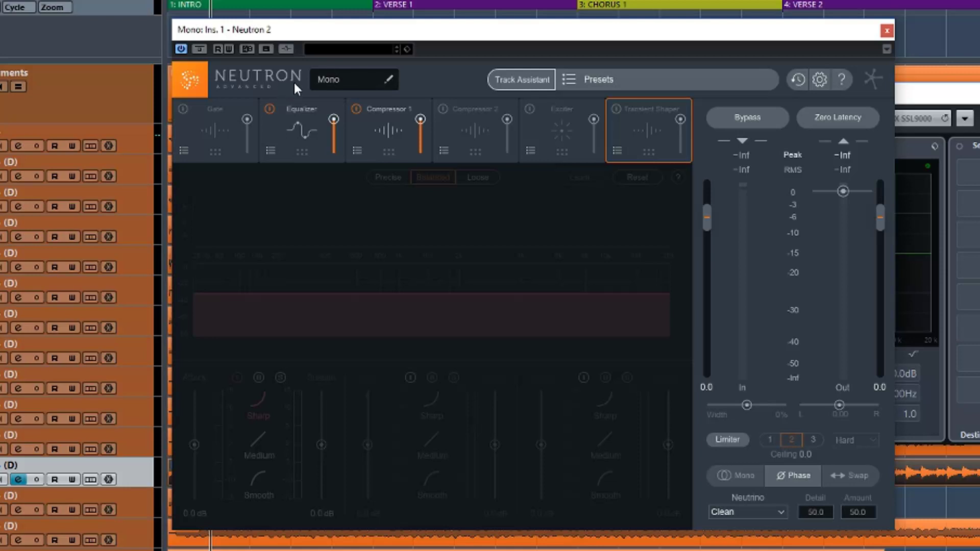
click(345, 80)
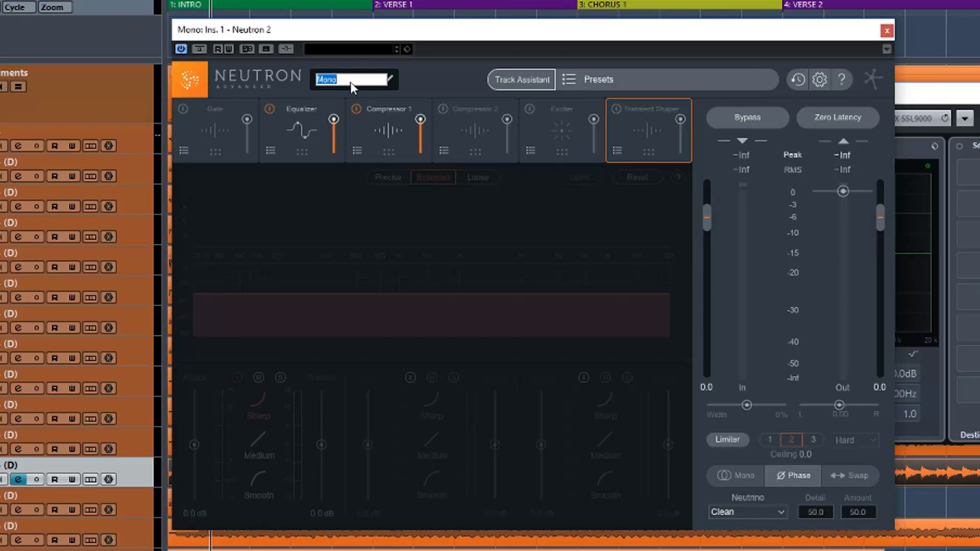
click(430, 44)
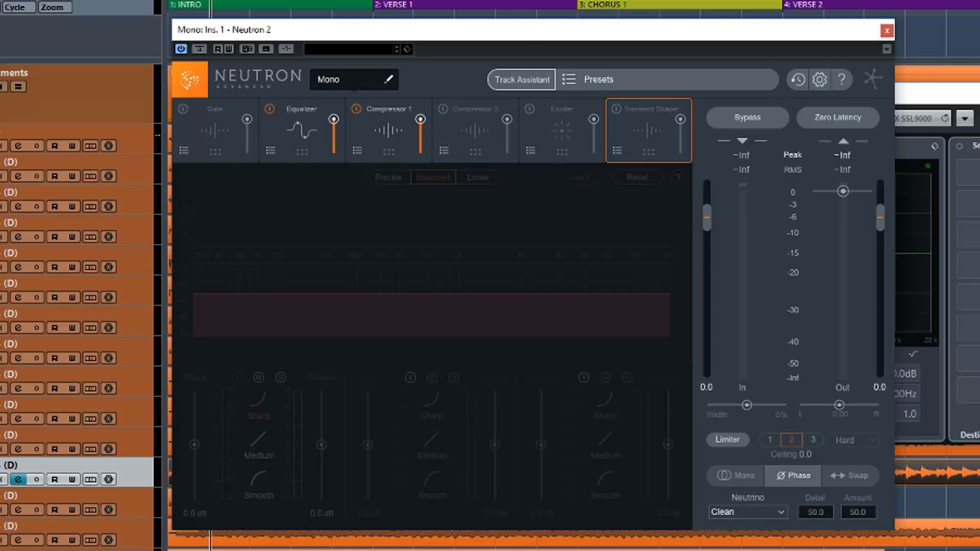
- Display the Equalizer module and switch its Masking meter on and back off
click(318, 132)
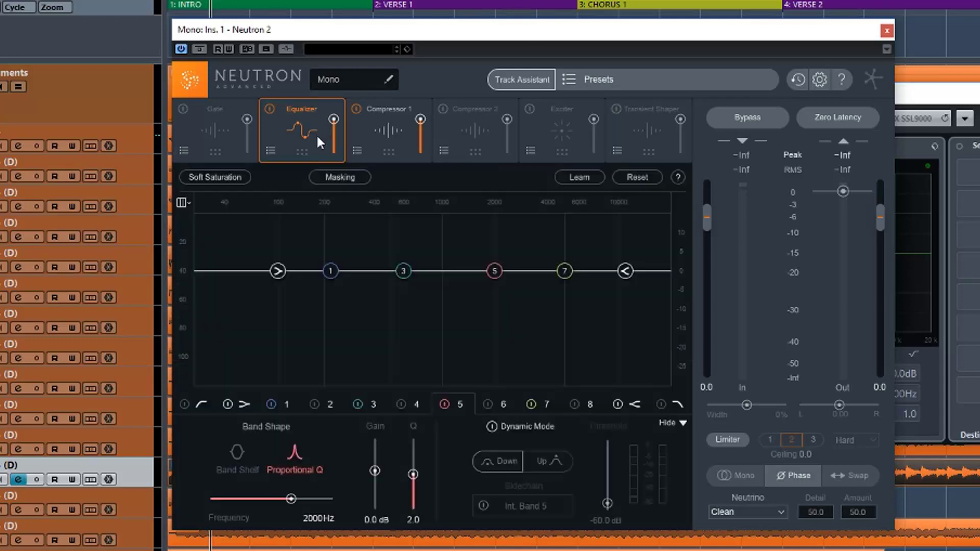
click(345, 178)
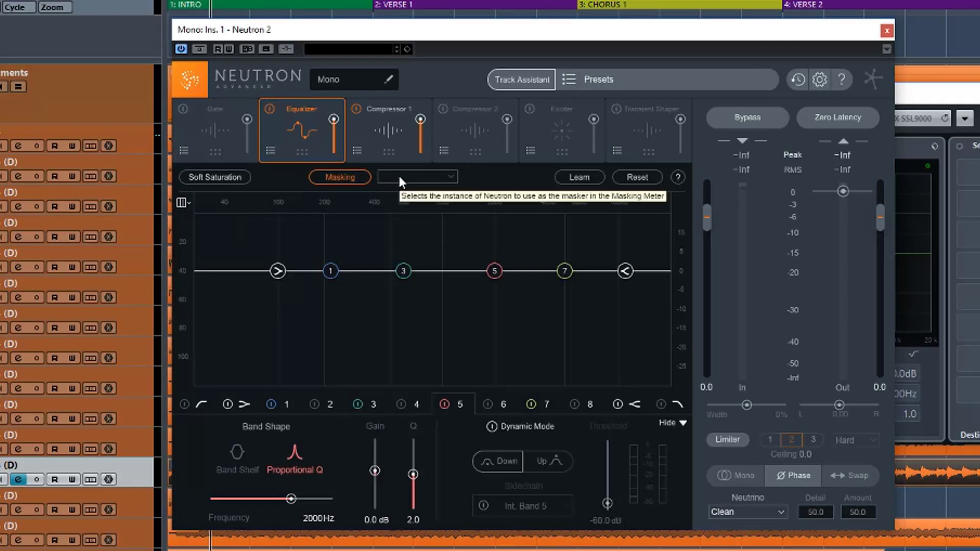
click(340, 178)
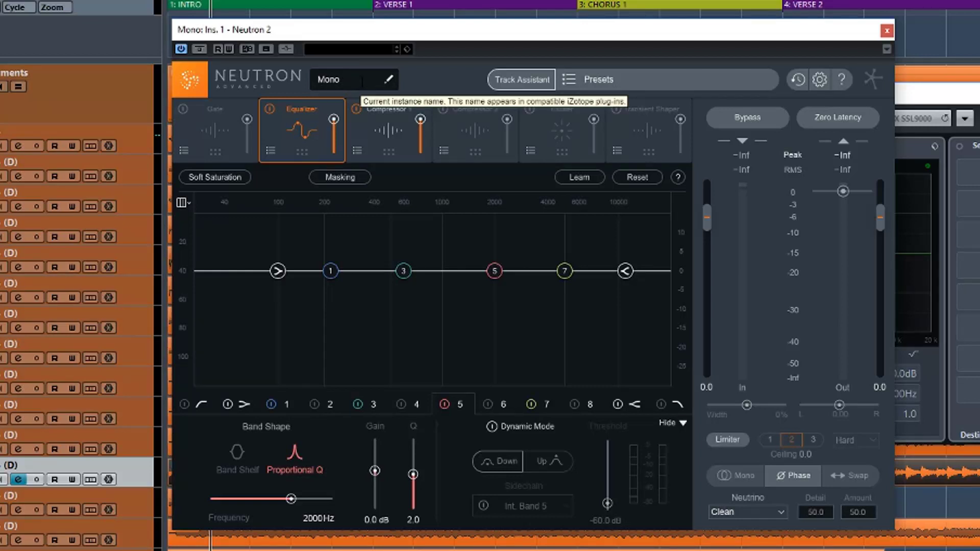
- View the Exciter and Transient Shaper modules, and open and close the list of Gate module presets
click(561, 134)
click(654, 131)
click(187, 151)
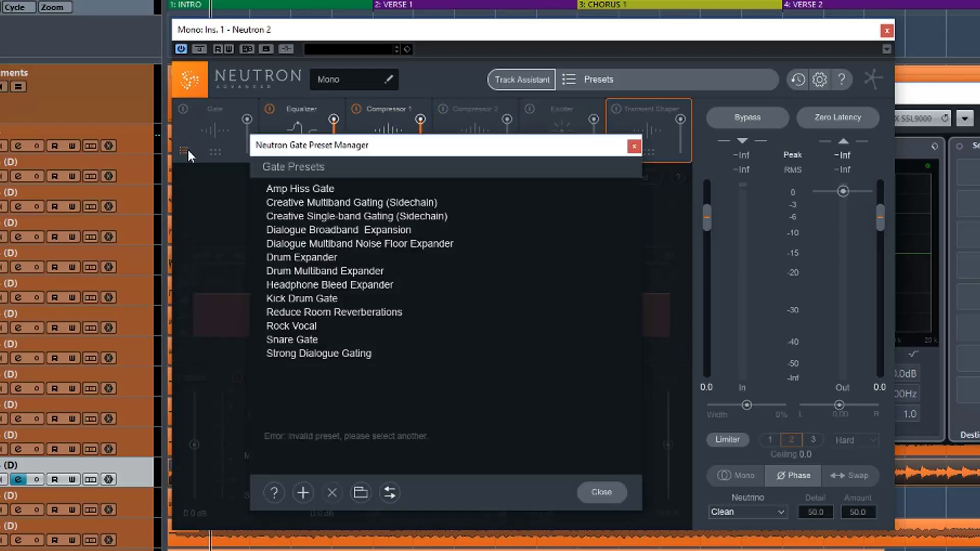
click(634, 146)
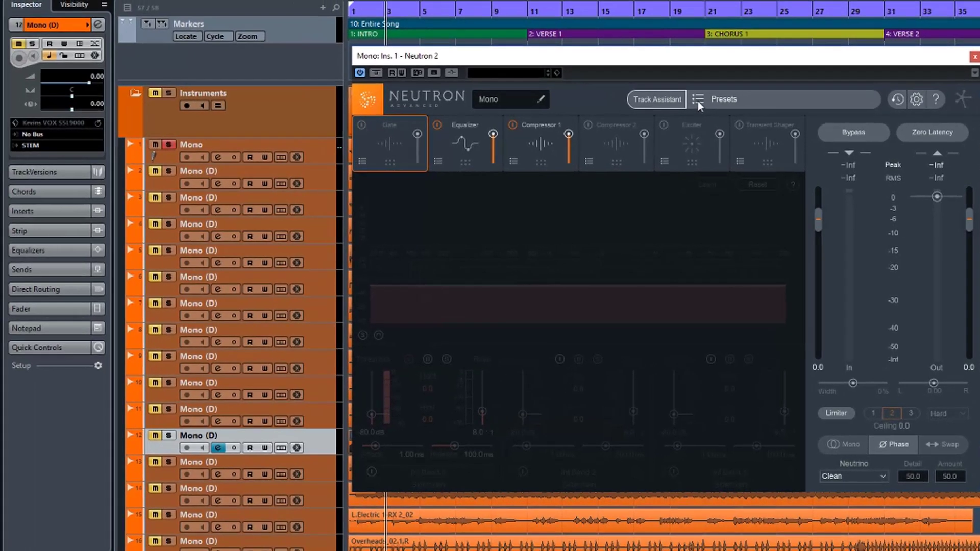
- Load the global preset Acoustic Bass Bite from the Acoustic Bass group and move the preset manager clear of the plug-in
click(702, 100)
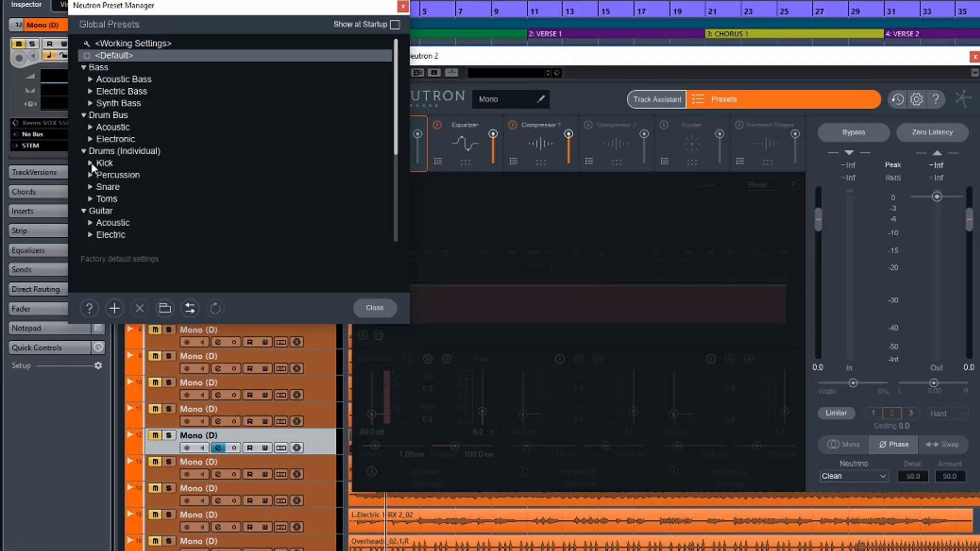
click(91, 81)
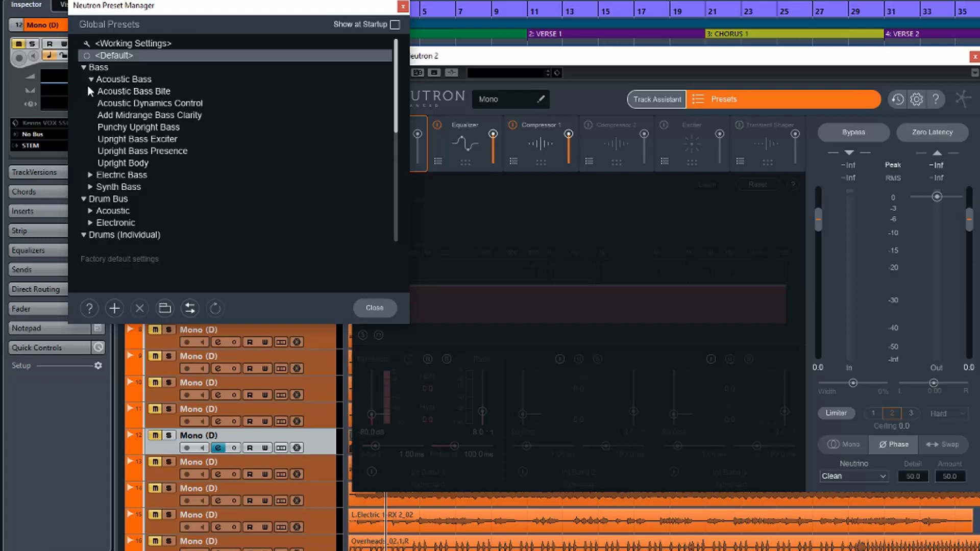
click(151, 92)
drag(230, 6, 160, 16)
- Review the preset's Equalizer, Transient Shaper and Compressor 1 modules, and load the acoustic drum bus preset Added Snap
click(448, 145)
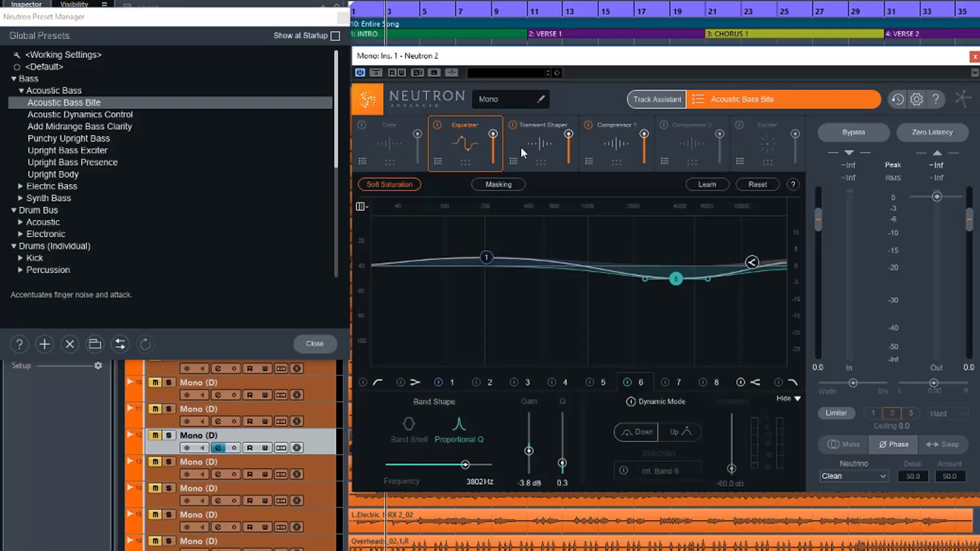
click(531, 150)
click(644, 153)
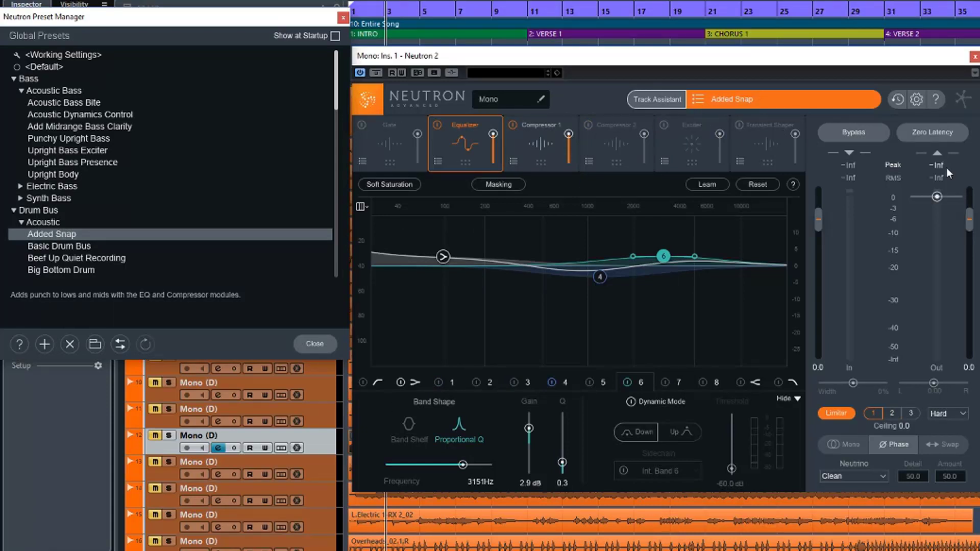
click(343, 18)
- Load the module preset Add Brightness into the Equalizer
click(400, 147)
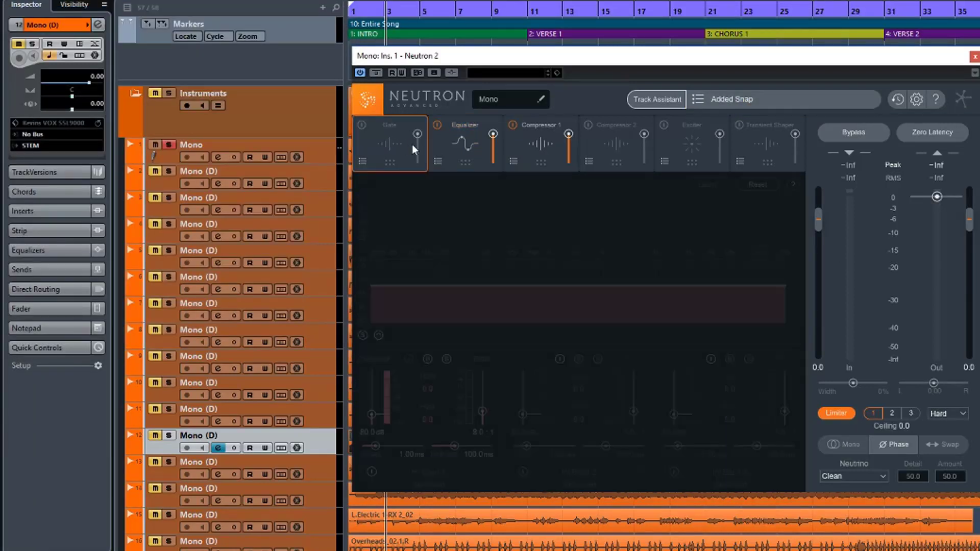
click(462, 144)
click(438, 163)
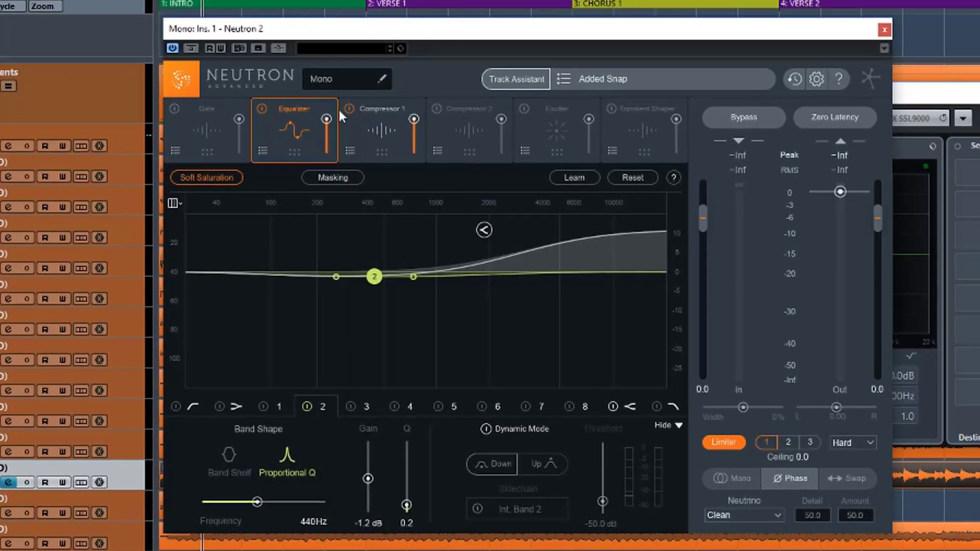
- Try reordering the signal chain by moving the Equalizer and Compressor 1 to the front, and restore the original module order
drag(260, 117, 209, 128)
drag(374, 129, 203, 118)
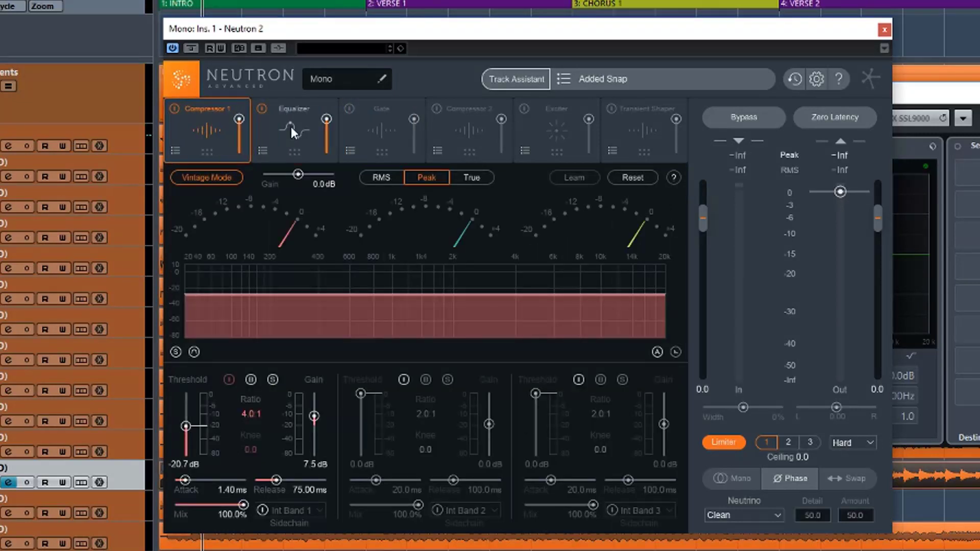
drag(383, 126, 230, 122)
drag(646, 133, 745, 144)
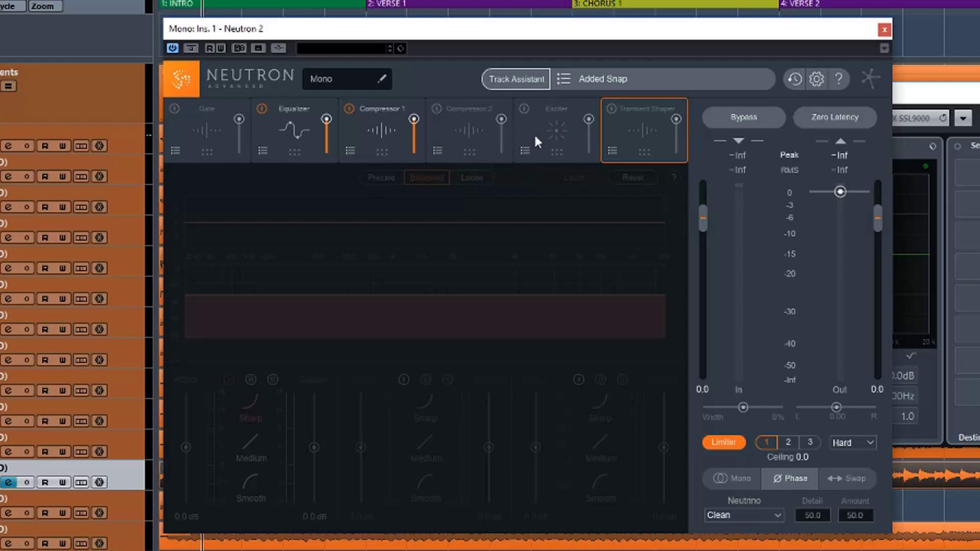
- Open the edit history and recall the states TS: Module Bypass: On, Initial State and EXC: Module Bypass: On
click(794, 79)
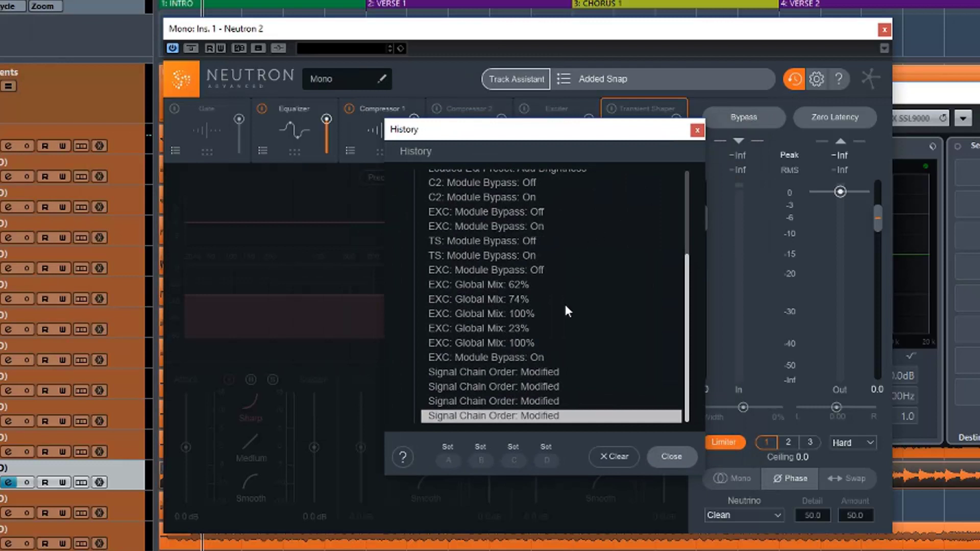
scroll(564, 302, up, 3)
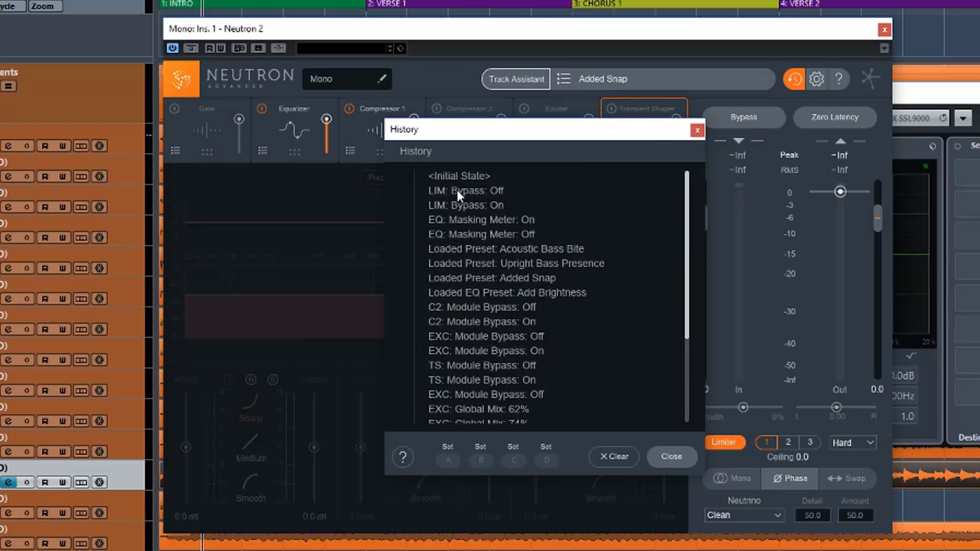
scroll(478, 354, down, 3)
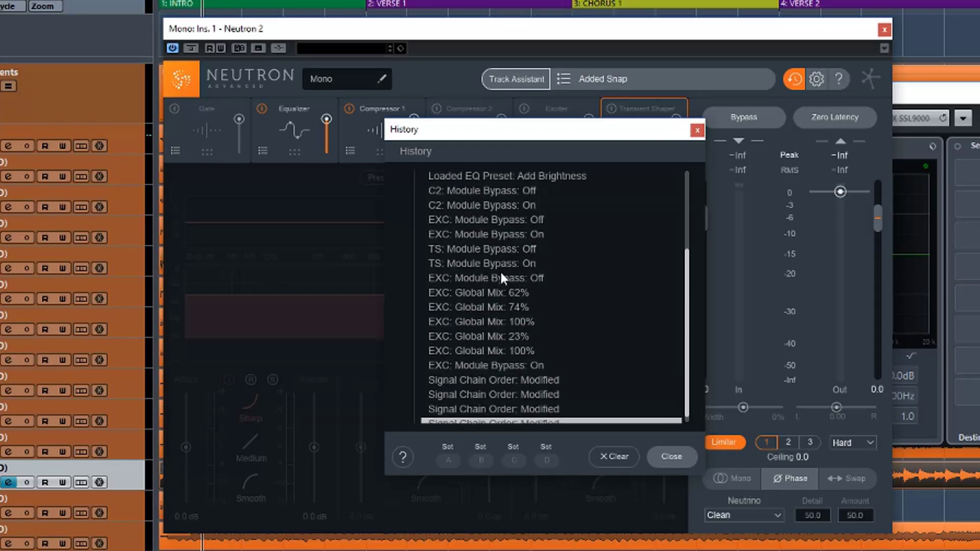
click(485, 262)
scroll(486, 272, up, 3)
click(464, 177)
click(483, 351)
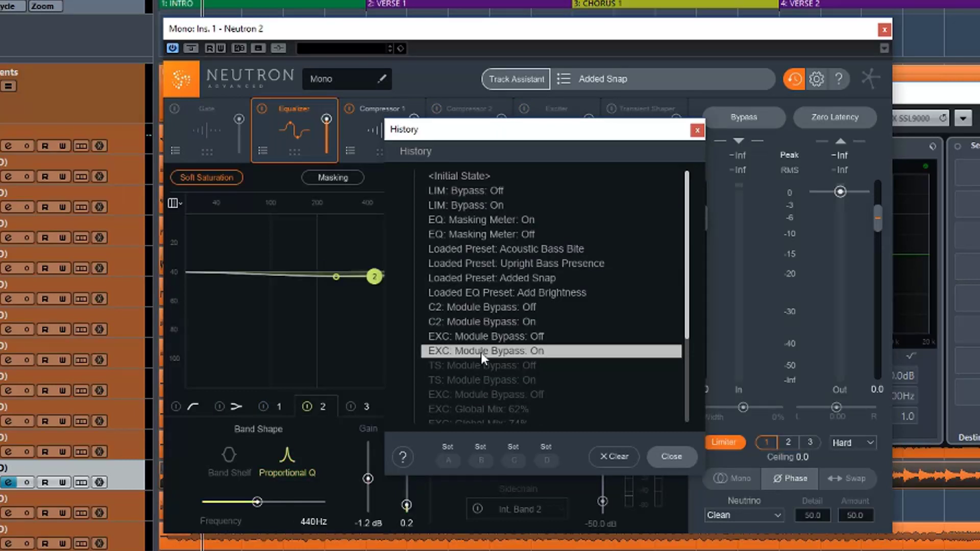
- Recall EXC: Module Bypass: Off, the Initial State and Loaded Preset: Acoustic Bass Bite from the history, moving its window aside
click(495, 396)
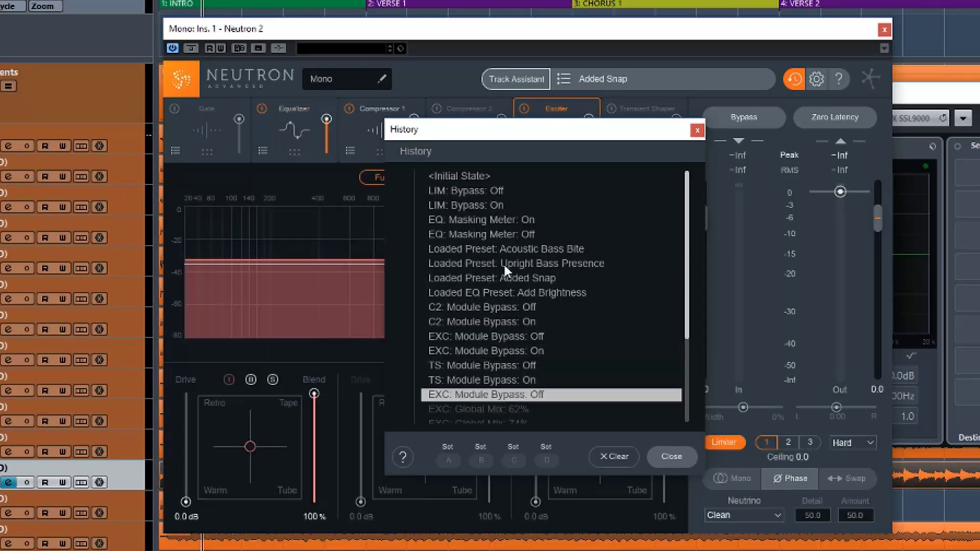
click(462, 174)
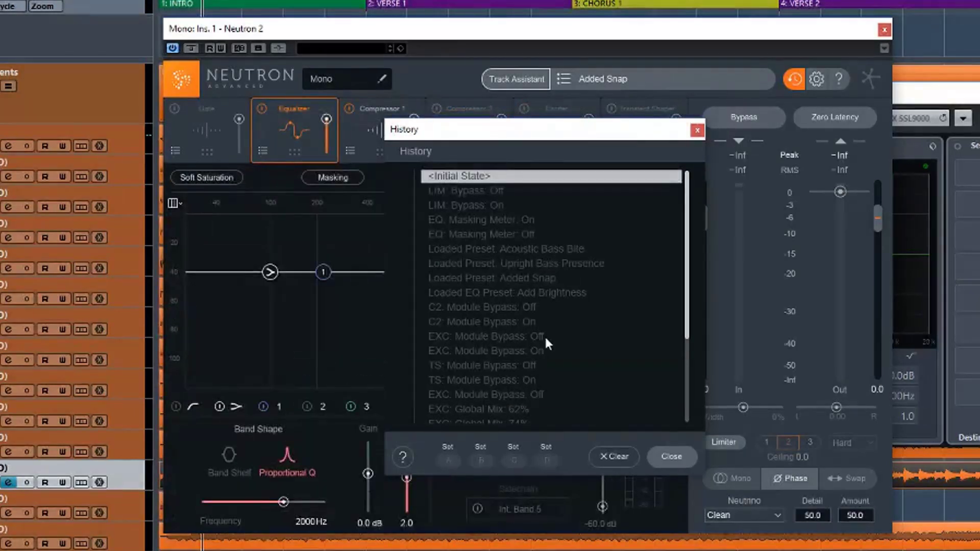
drag(460, 129, 538, 170)
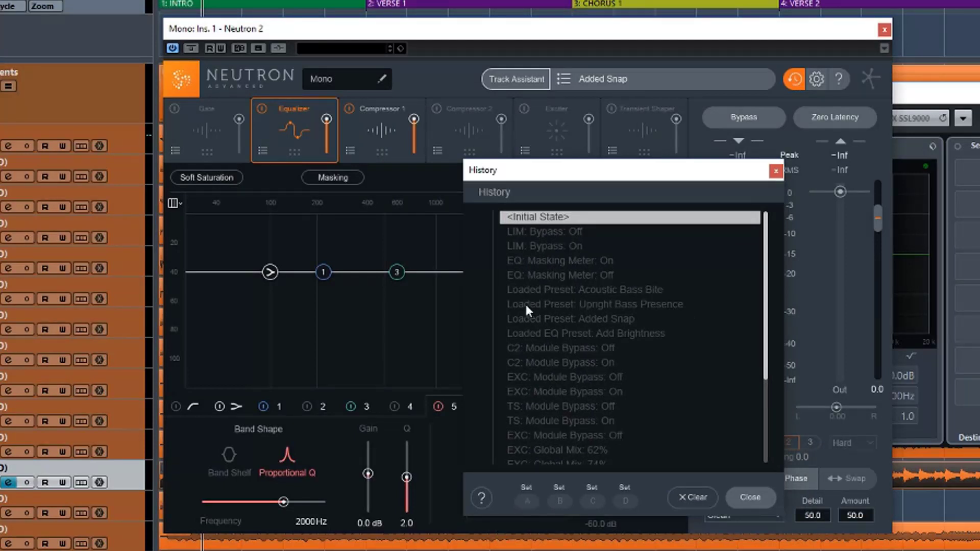
click(549, 290)
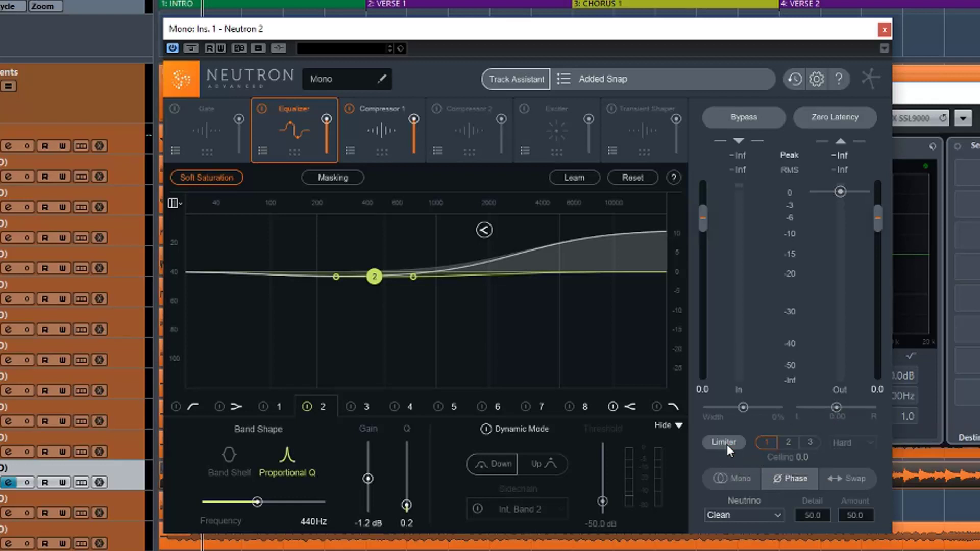
- Switch Zero Latency on and back off, and set the Limiter ceiling to -1.0
click(836, 117)
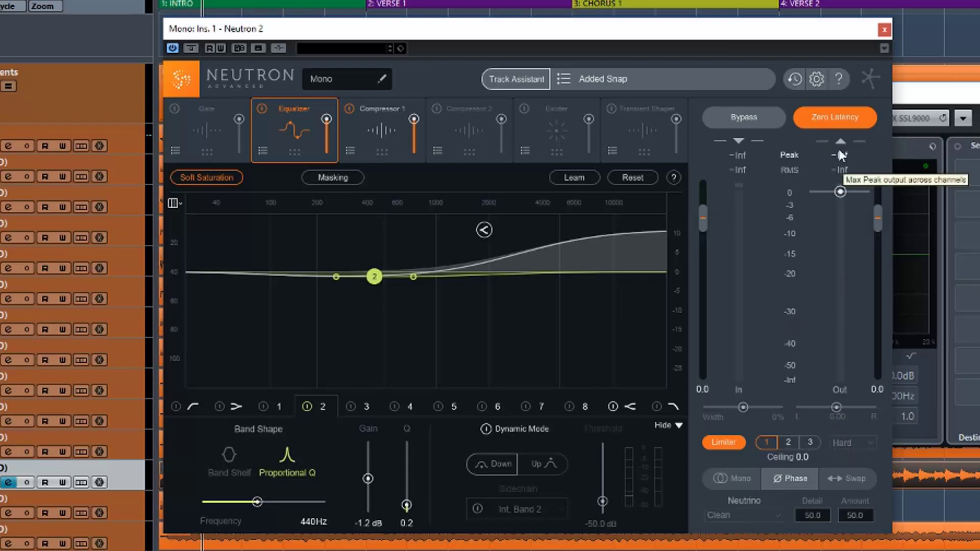
click(830, 120)
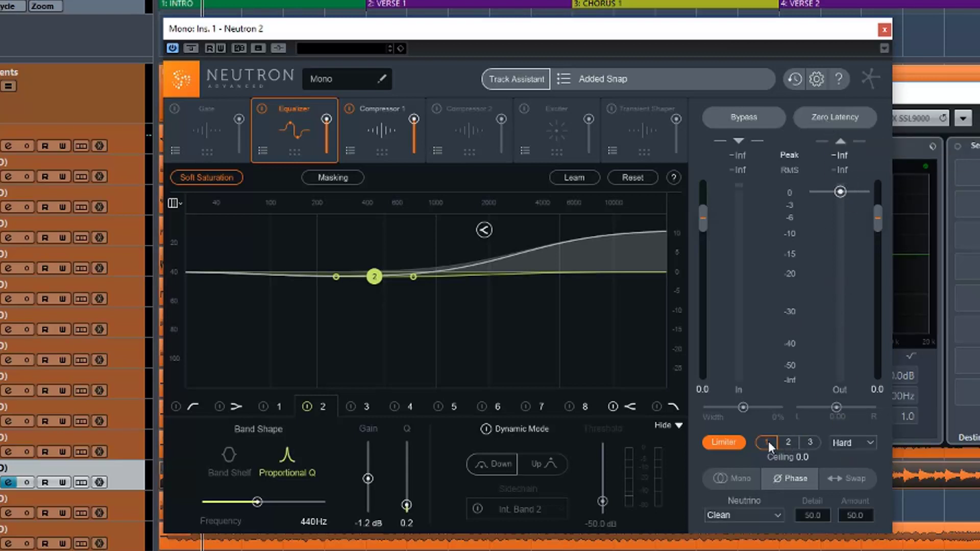
drag(804, 459, 807, 470)
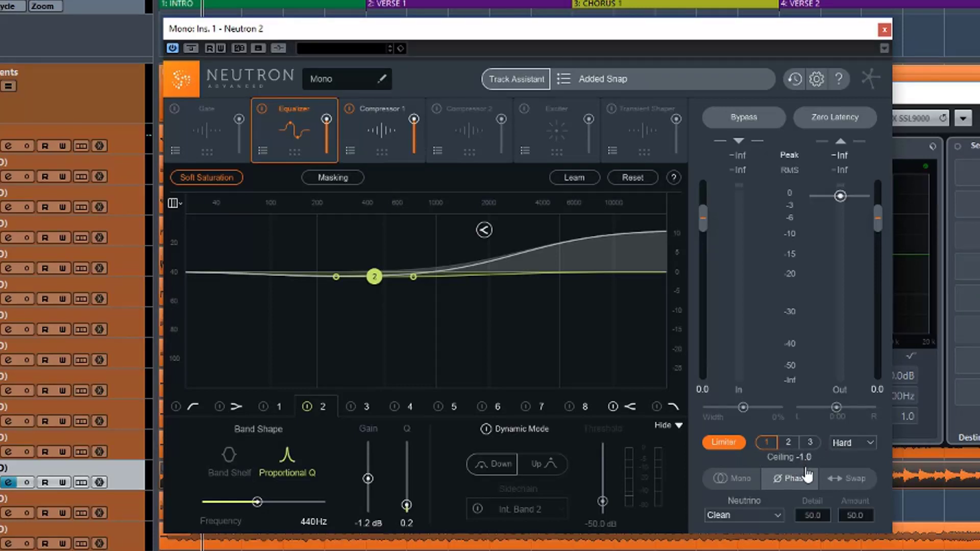
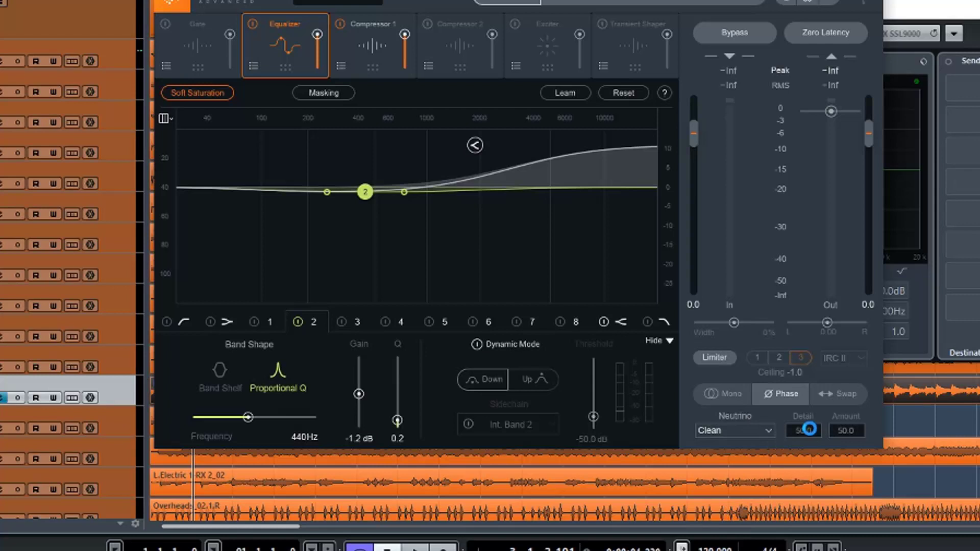
- View the available Neutrino modes and keep the Clean mode
click(722, 429)
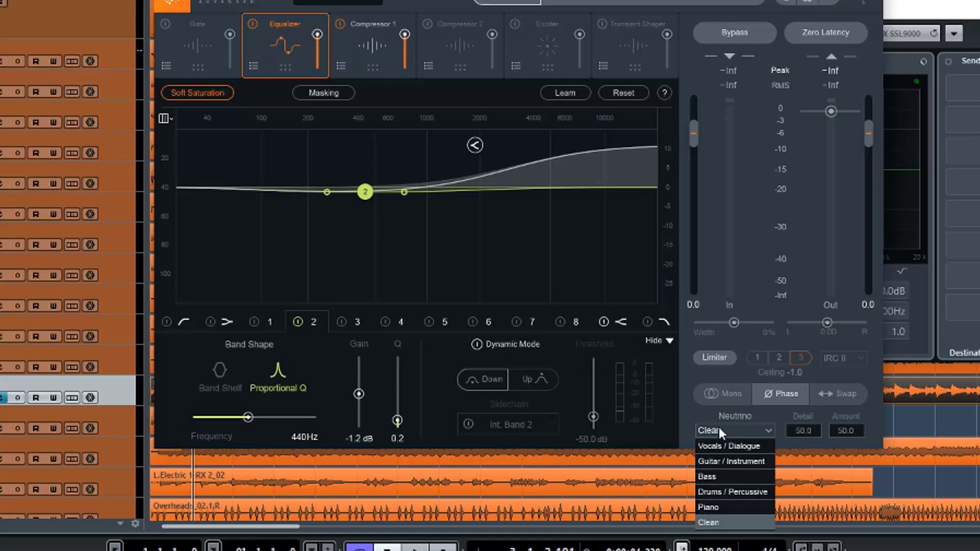
click(719, 427)
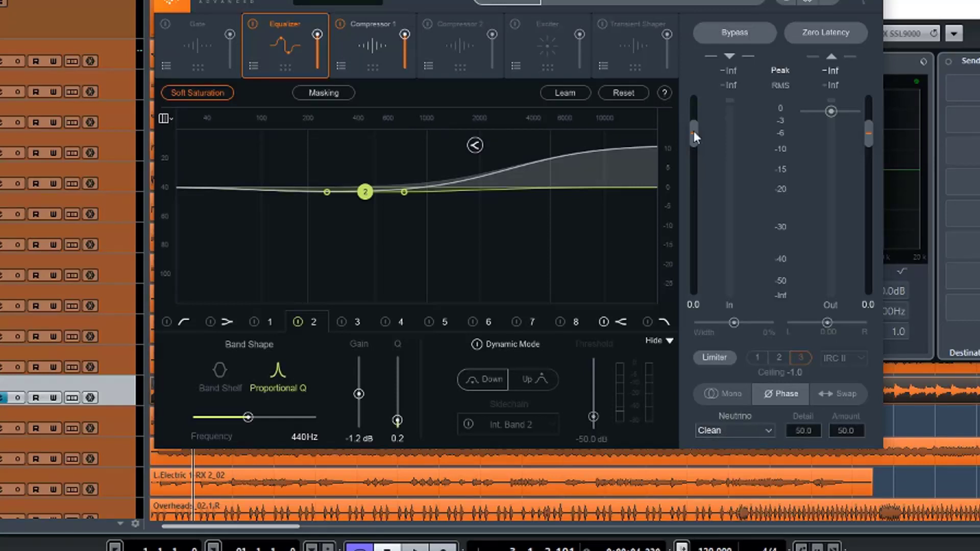
- Lower the input gain to -0.9 and raise the output gain to 0.8
mouse_move(694, 130)
mouse_down()
mouse_move(695, 174)
mouse_move(691, 138)
mouse_up()
drag(870, 130, 868, 128)
mouse_move(869, 134)
mouse_down()
mouse_move(871, 148)
mouse_move(869, 133)
mouse_up()
- Enable the Limiter while the song plays, and set its ceiling to 0.0 after stopping playback
key(space)
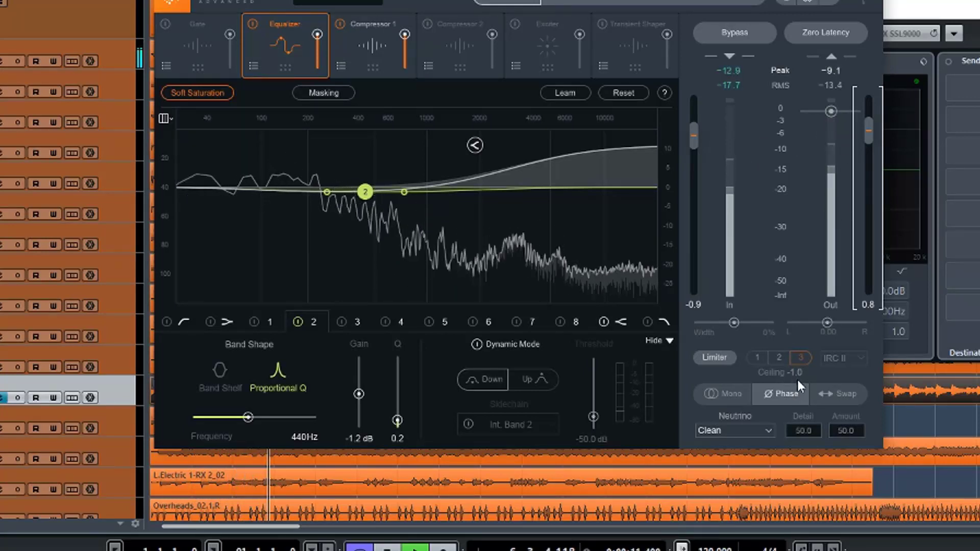
click(716, 357)
key(space)
drag(797, 372, 800, 314)
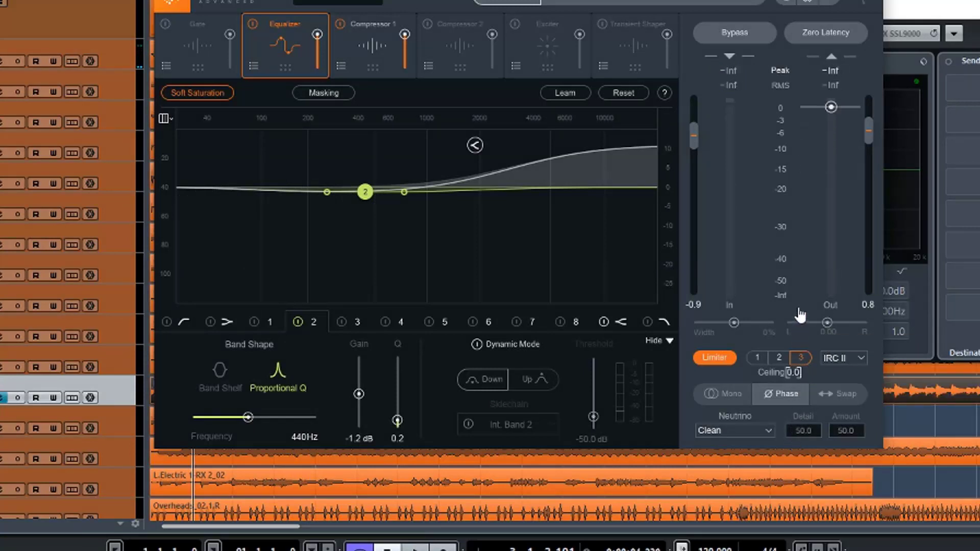
- Set the Limiter character to 1, switch the Limiter off, and lower the output gain to -1.5
click(775, 357)
click(757, 357)
click(726, 359)
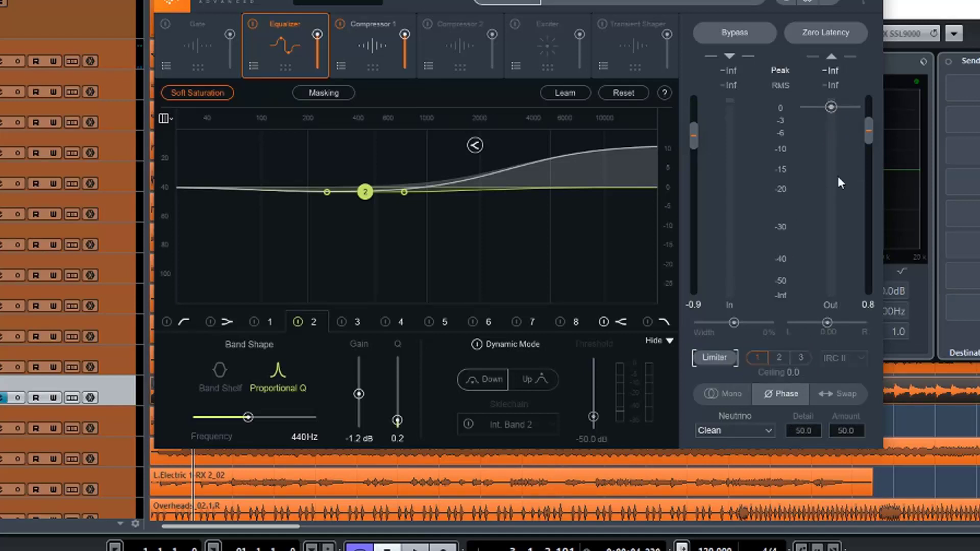
mouse_move(865, 145)
mouse_down()
mouse_move(861, 182)
mouse_move(862, 134)
mouse_up()
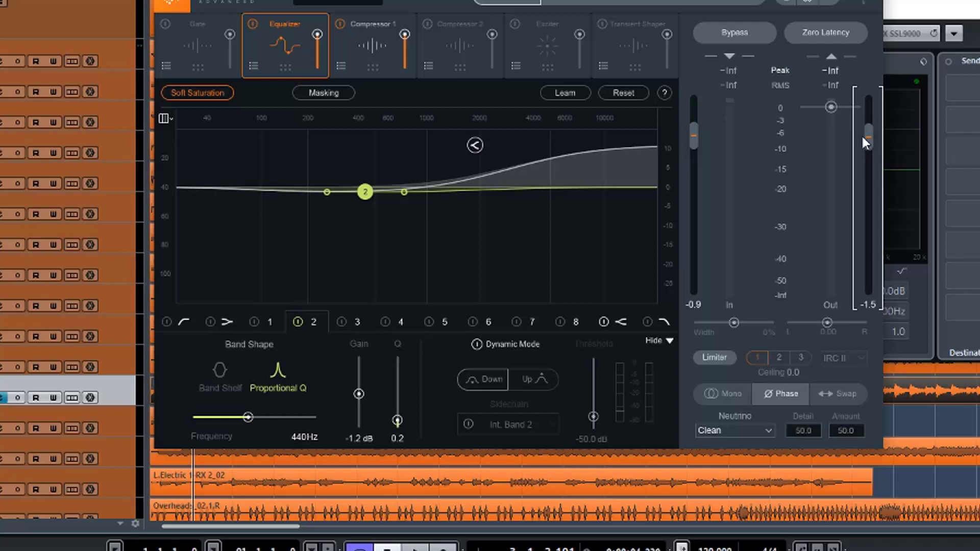
key(space)
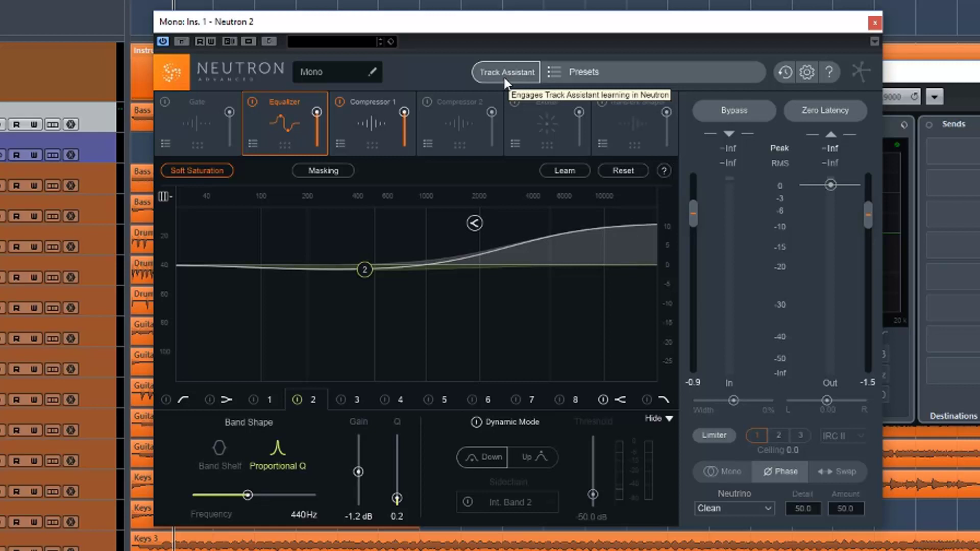
- Run Track Assistant on the mono track with Auto-Detect instrument, Balanced style and Medium intensity, and accept its suggestion
click(506, 73)
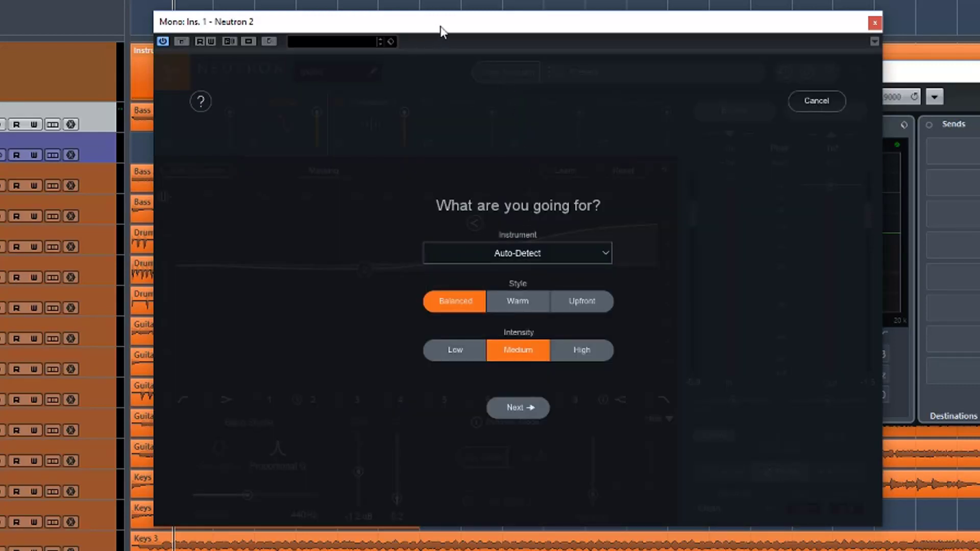
drag(442, 29, 558, 33)
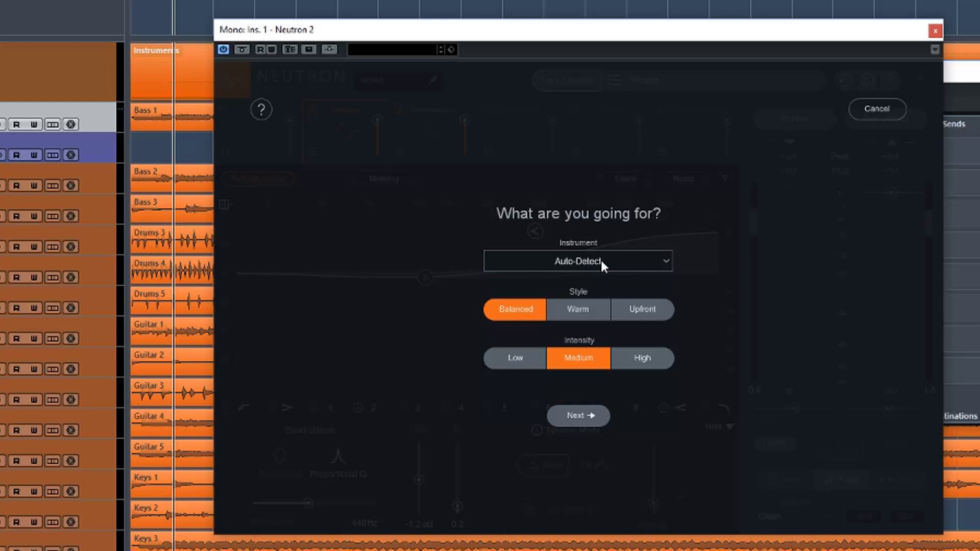
click(619, 261)
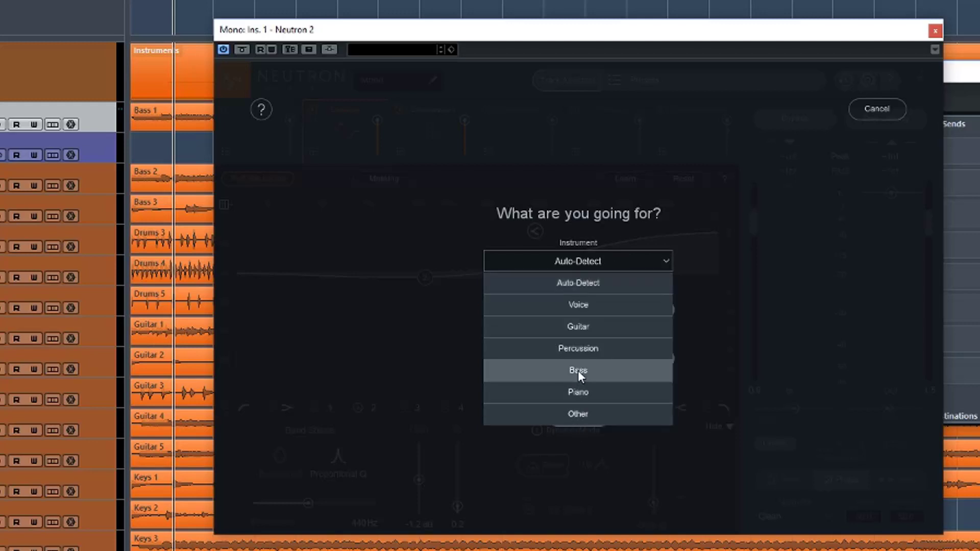
click(599, 261)
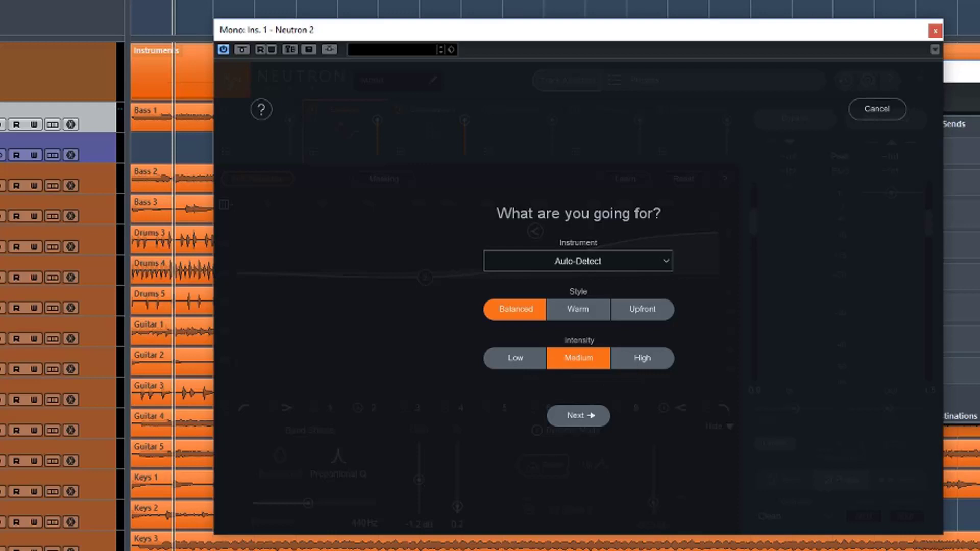
drag(593, 32, 608, 11)
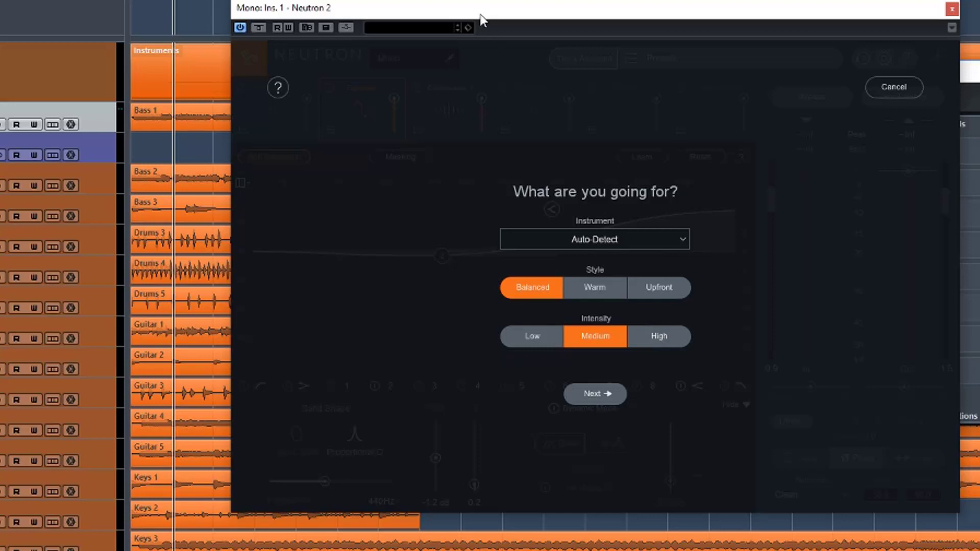
drag(480, 14, 496, 30)
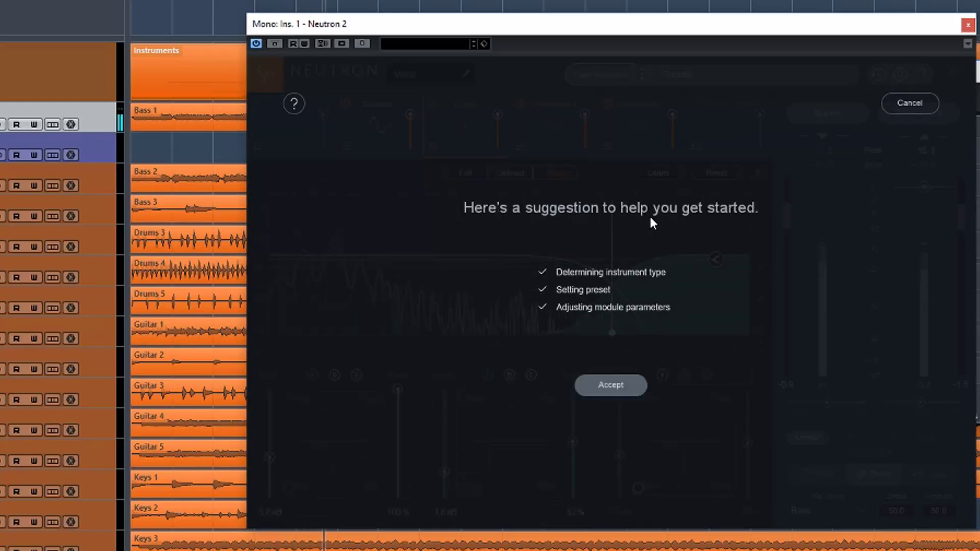
click(639, 384)
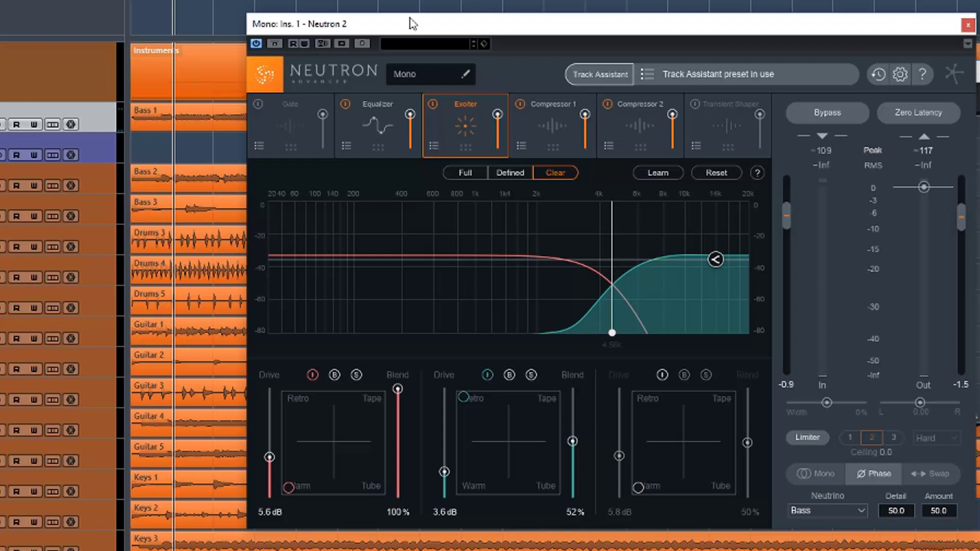
- Look through the modules the assistant set up, and compare the playing track with global bypass on and off
drag(409, 16, 360, 18)
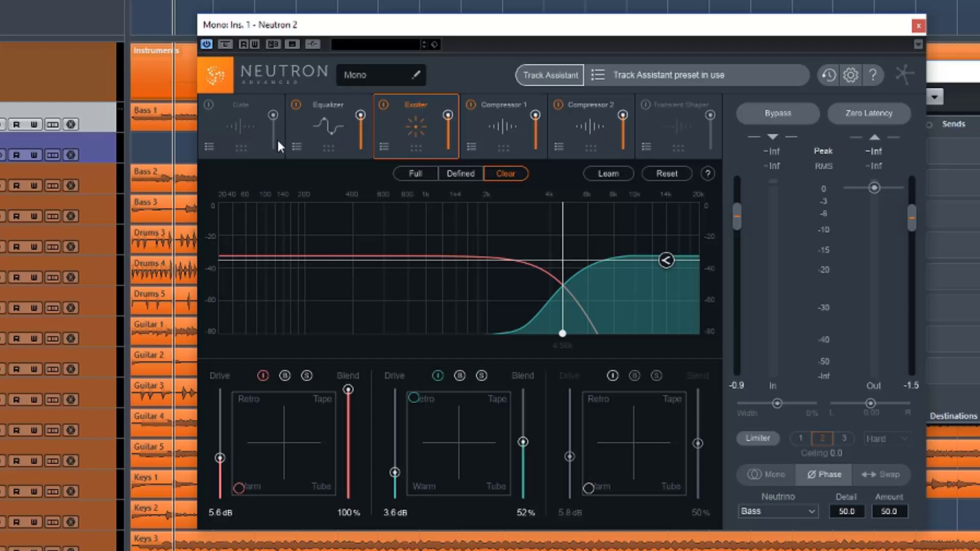
click(315, 142)
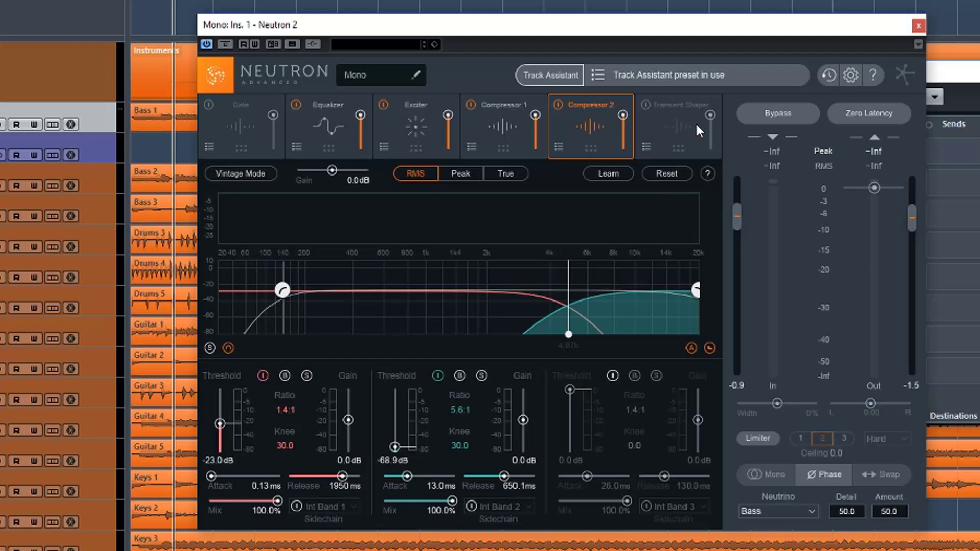
click(781, 113)
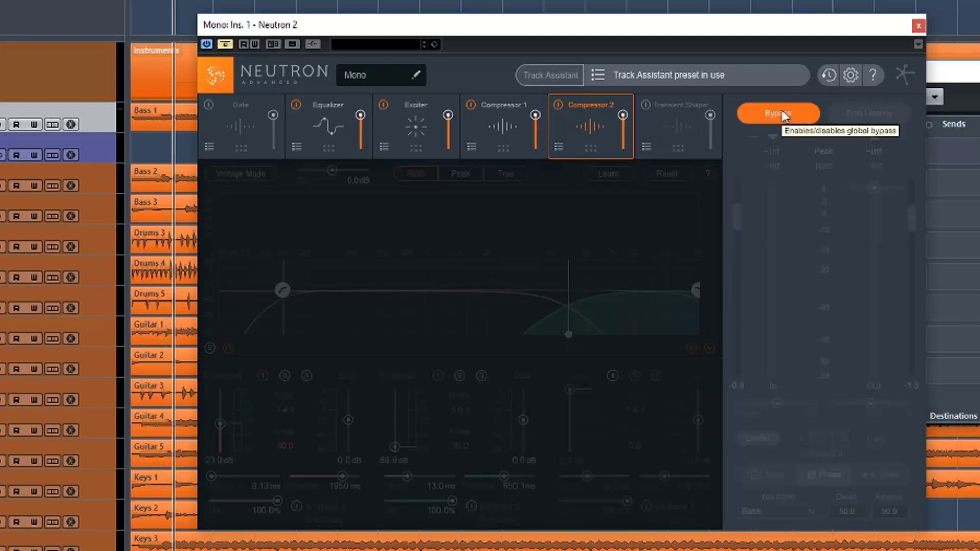
key(space)
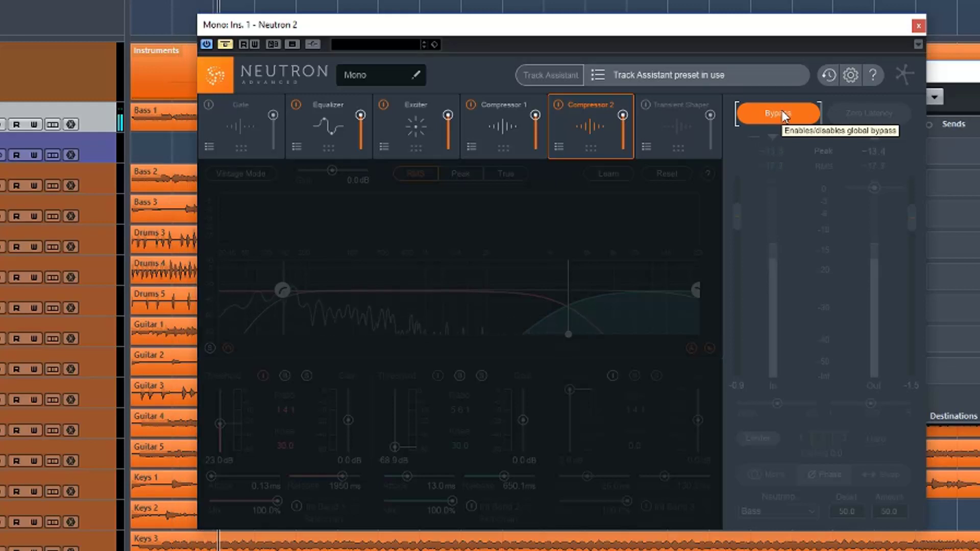
click(784, 117)
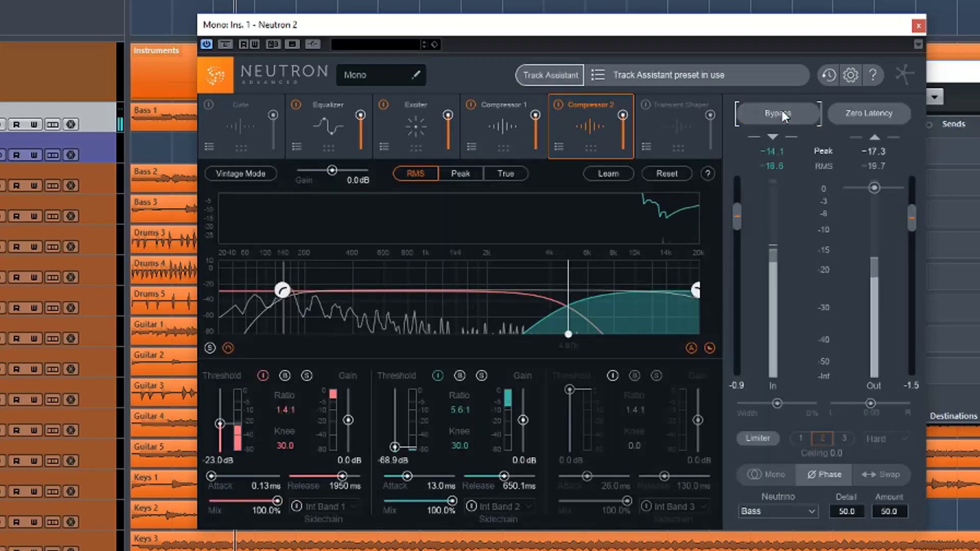
- Stop playback and store the current Balanced settings as snapshot A in the edit history
key(space)
click(828, 75)
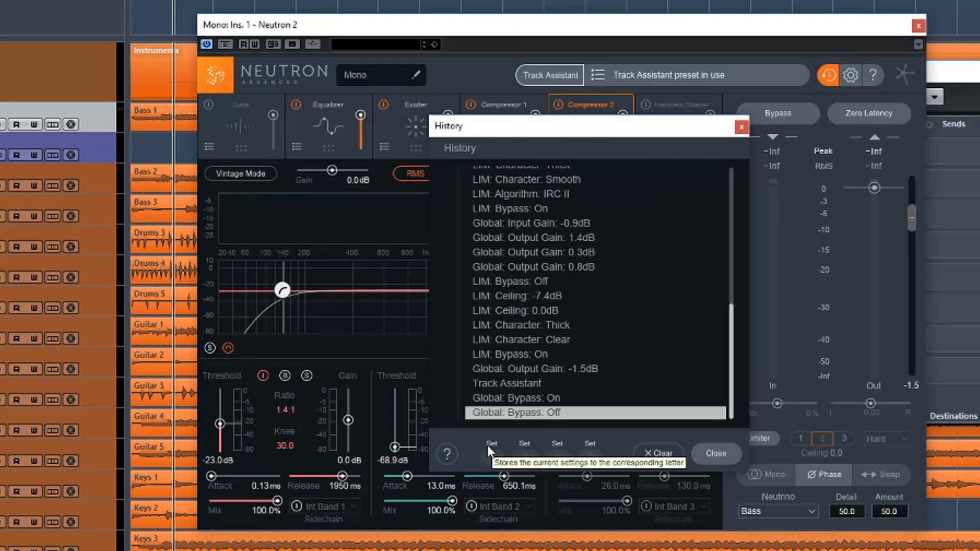
click(493, 445)
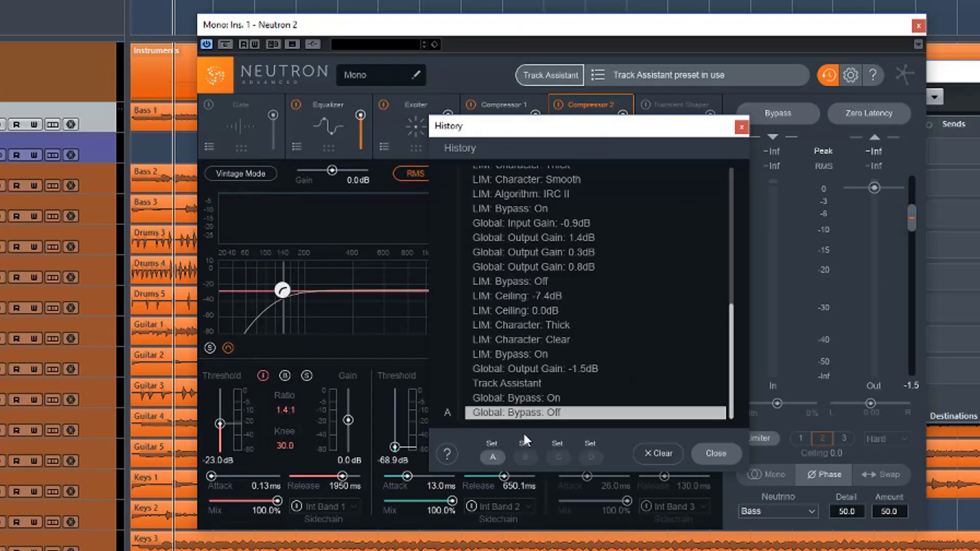
- Rerun Track Assistant on the playing track with Warm style and Medium intensity, accept the suggestion, and stop playback
click(551, 75)
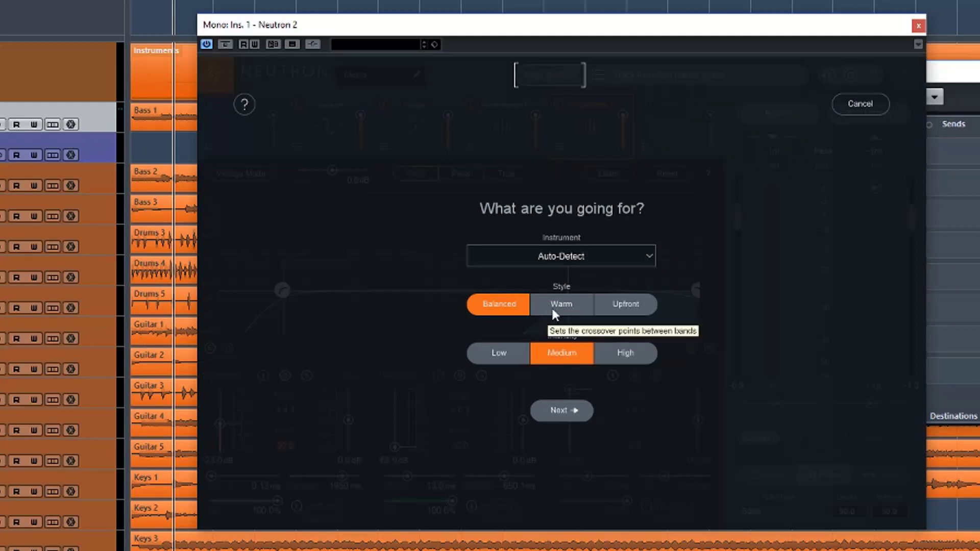
click(553, 309)
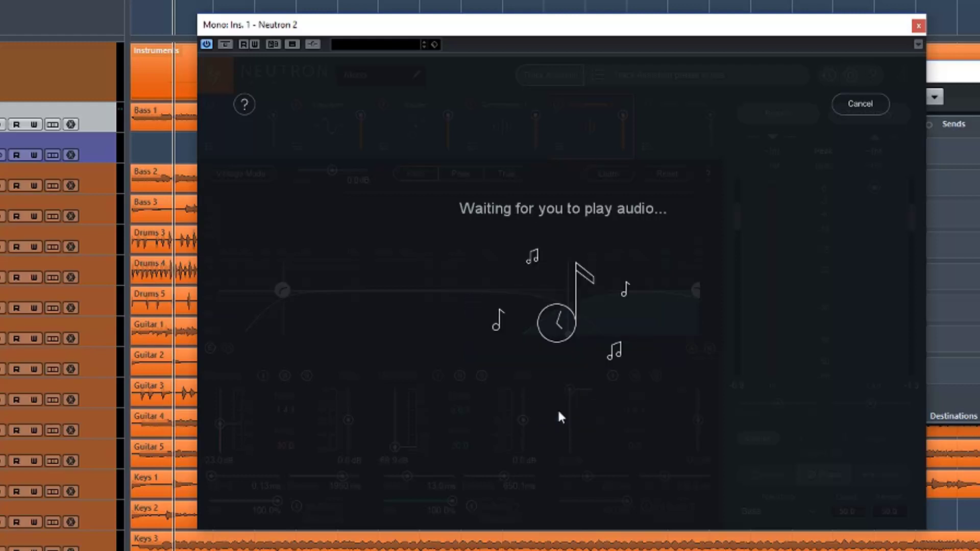
key(space)
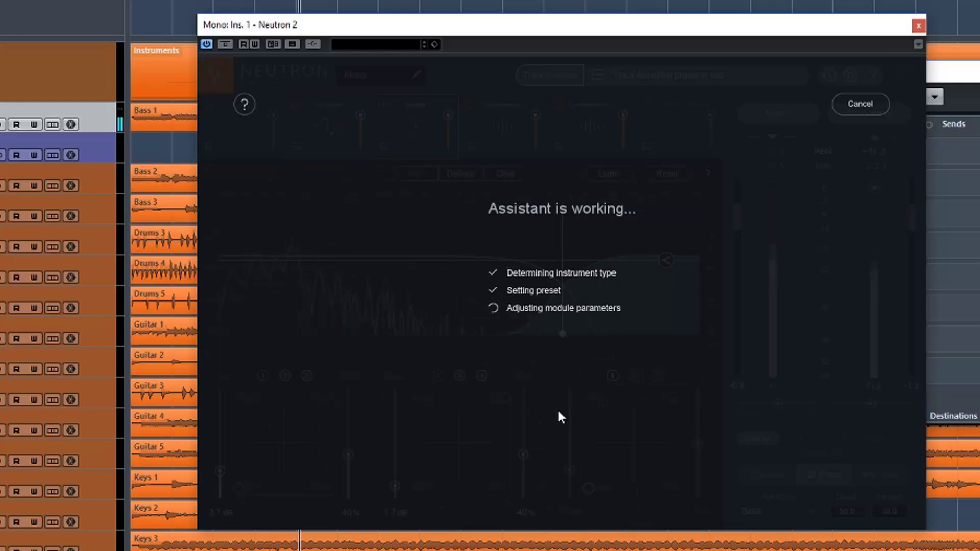
click(561, 389)
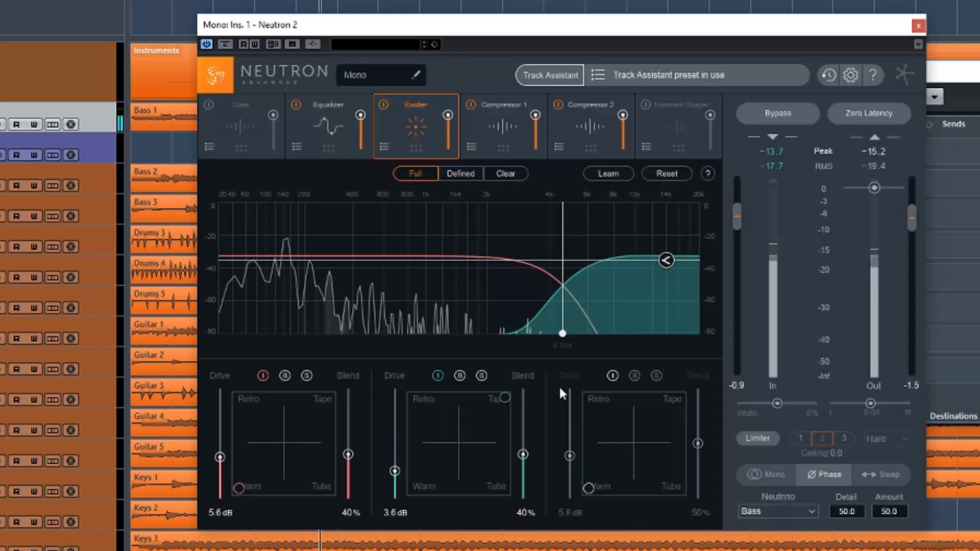
key(space)
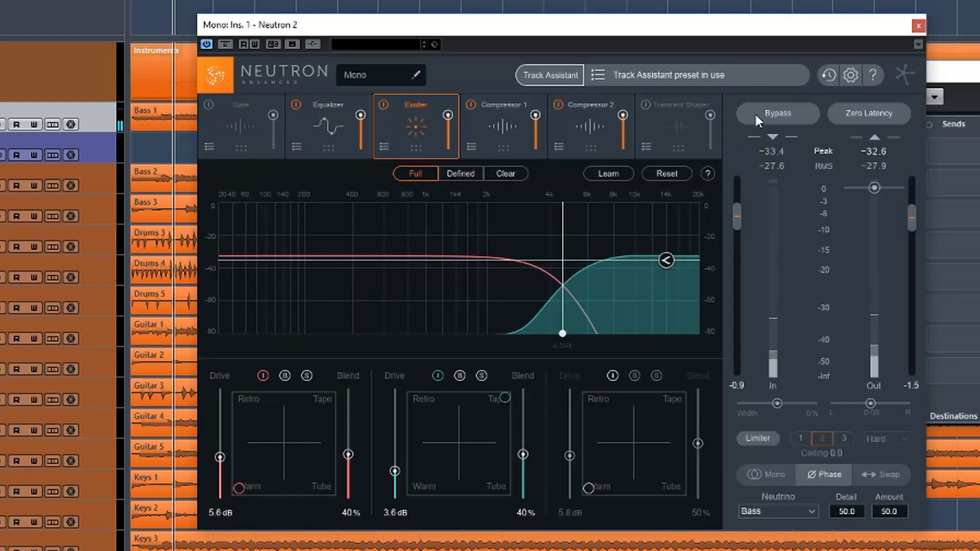
- Store the Warm settings as snapshot B in the edit history and close the history
click(829, 75)
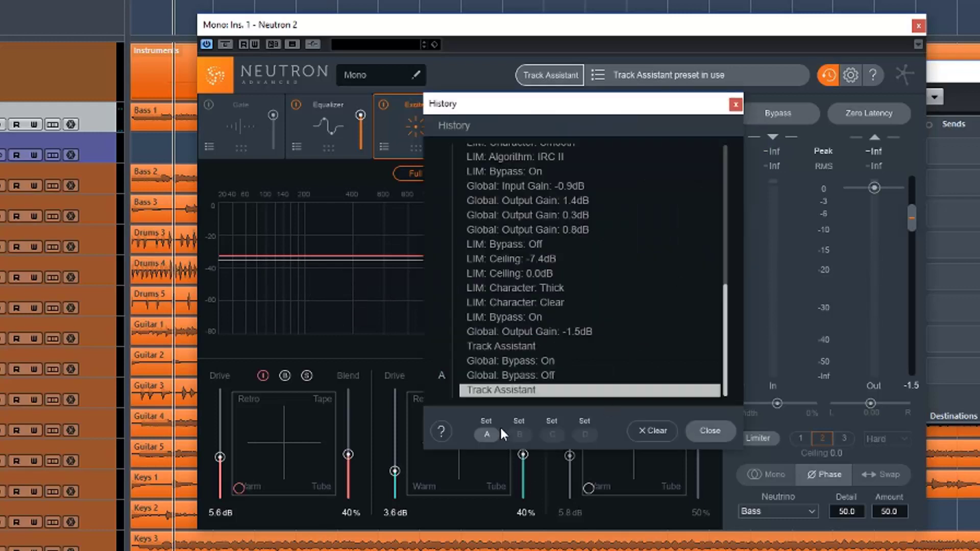
click(519, 424)
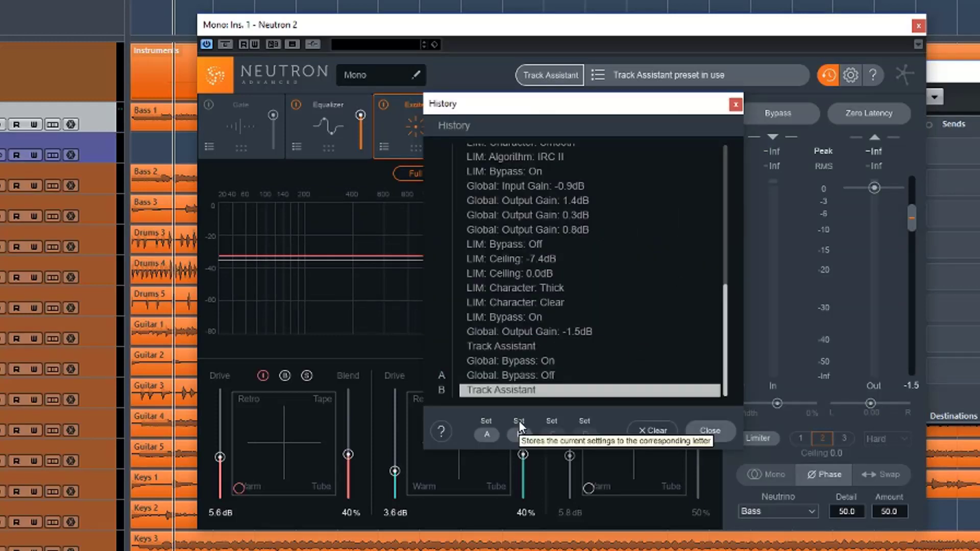
click(717, 430)
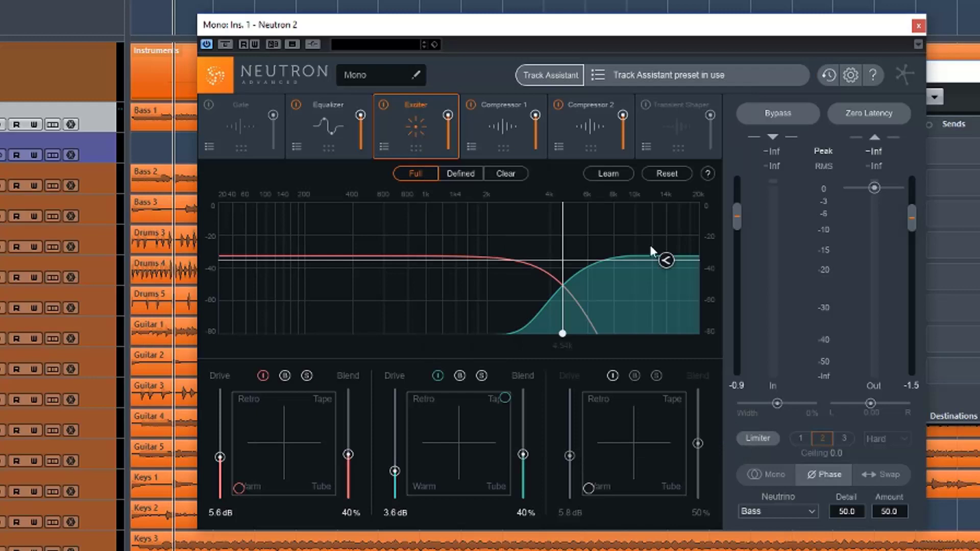
- Rerun Track Assistant on the playing track with Upfront style and Medium intensity, and accept the suggestion
click(547, 81)
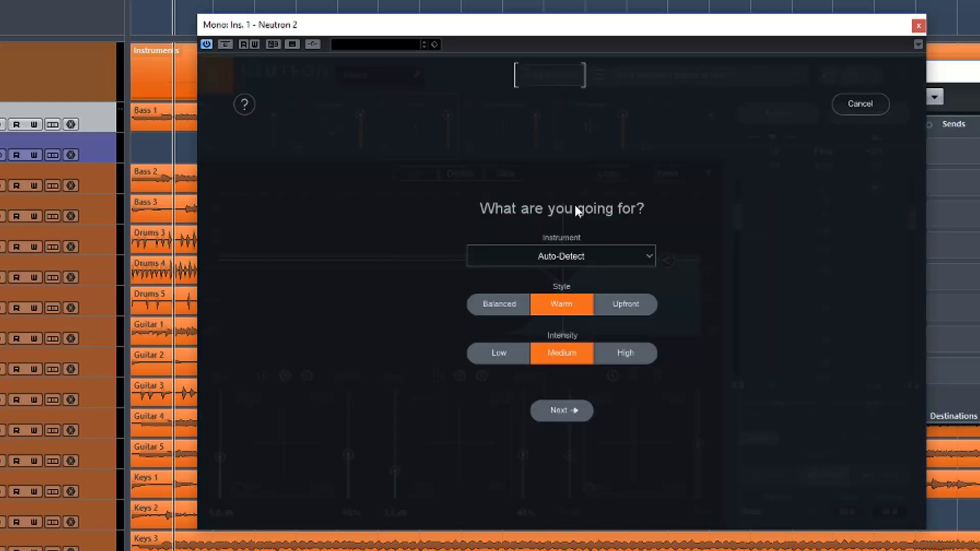
click(619, 305)
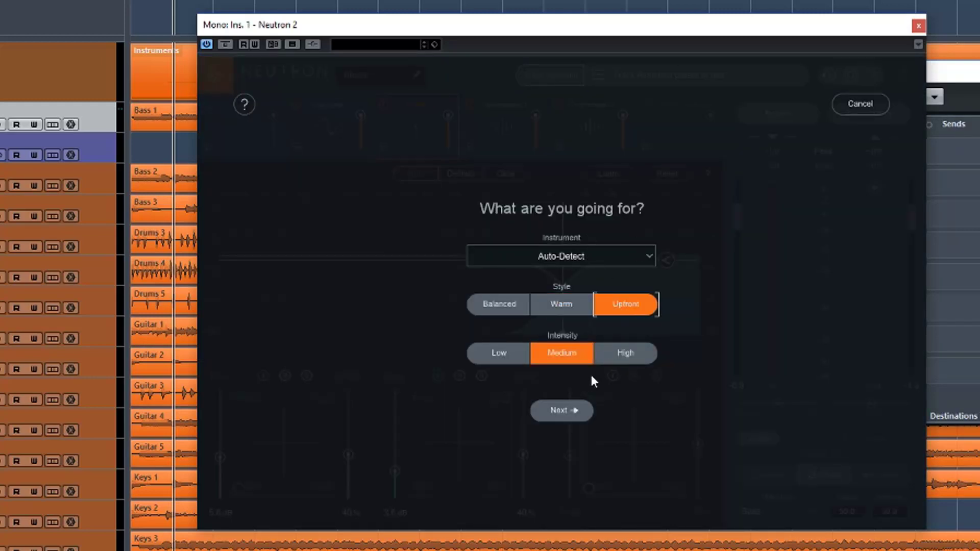
click(566, 414)
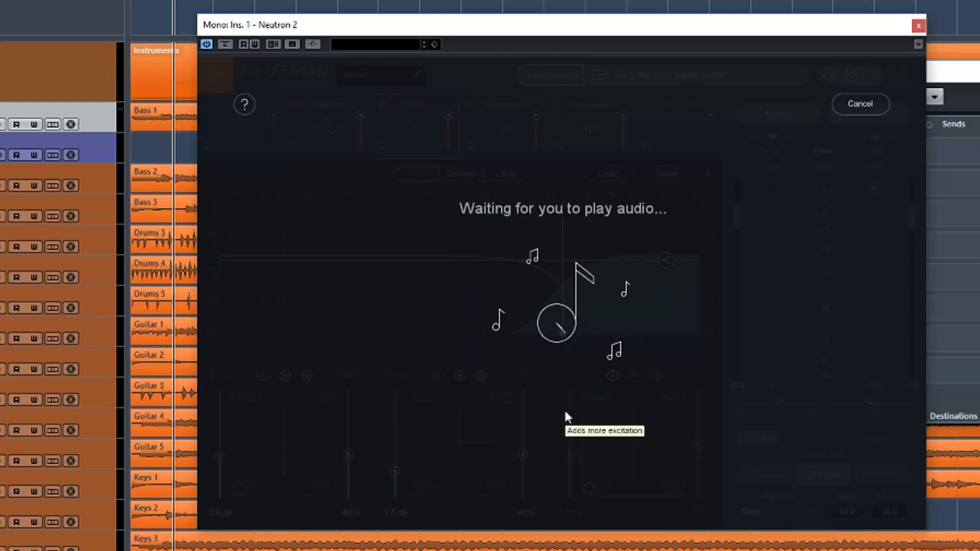
key(space)
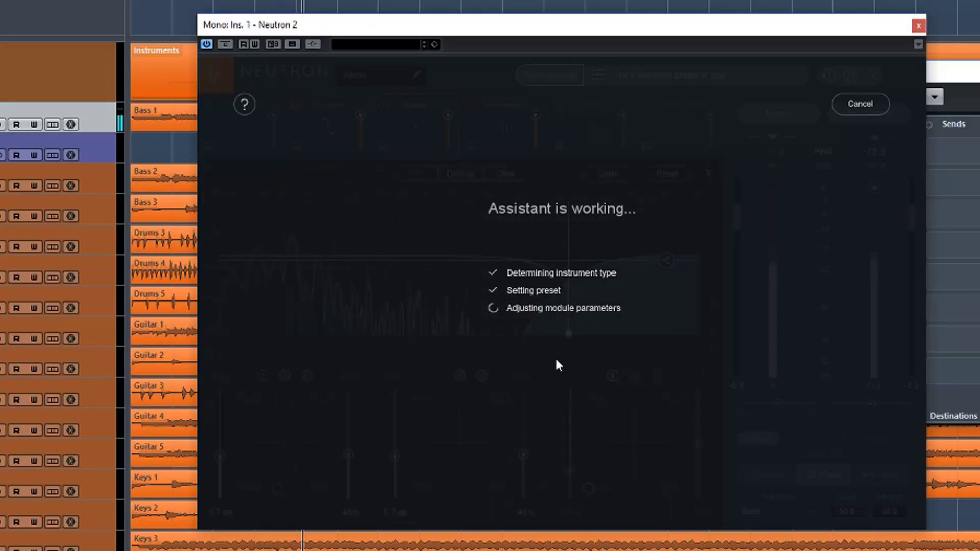
click(559, 386)
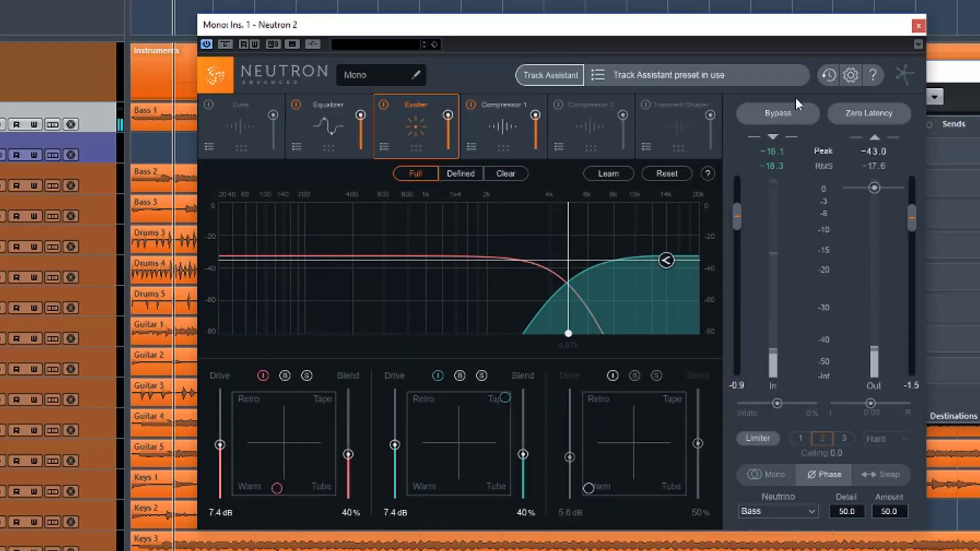
- Store the Upfront settings as snapshot C in the edit history, and place the History window beside the plug-in
click(829, 75)
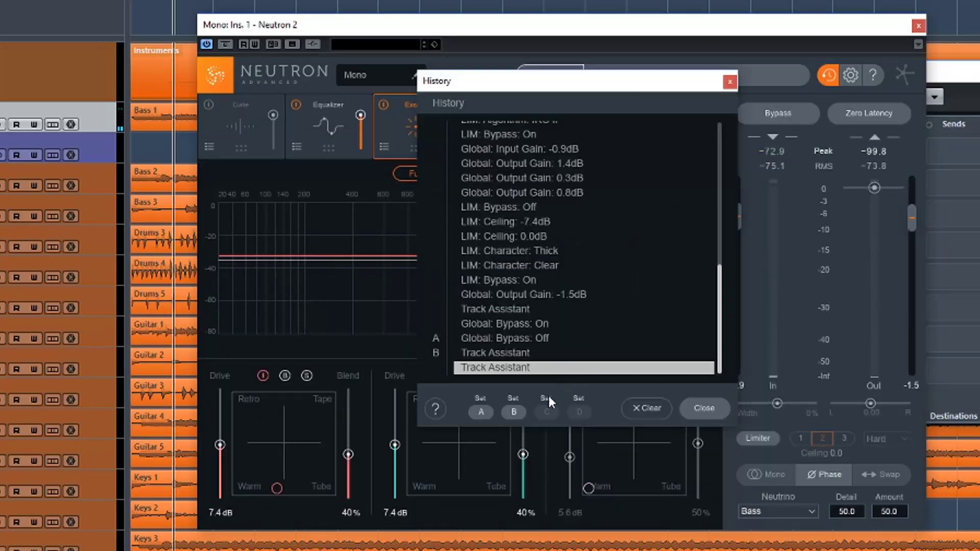
click(546, 411)
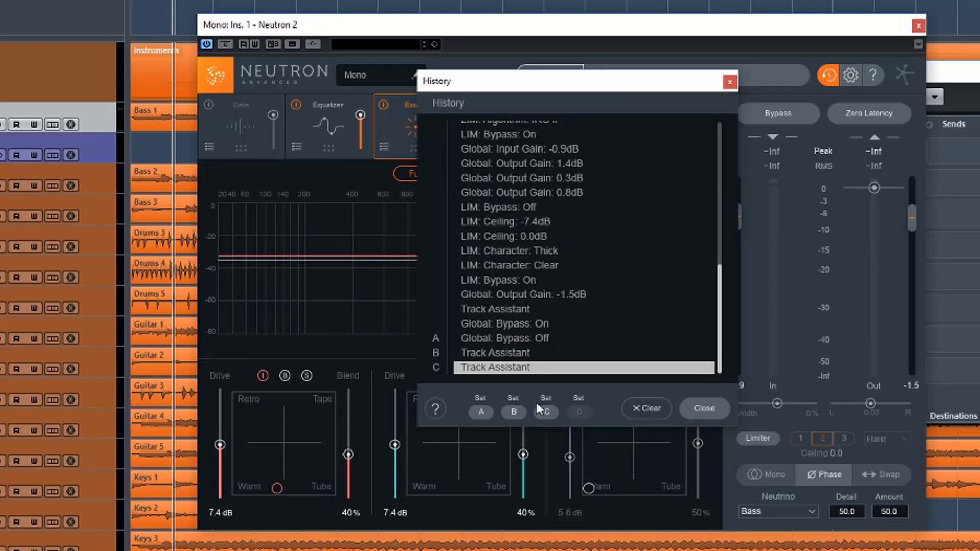
drag(496, 83, 1, 114)
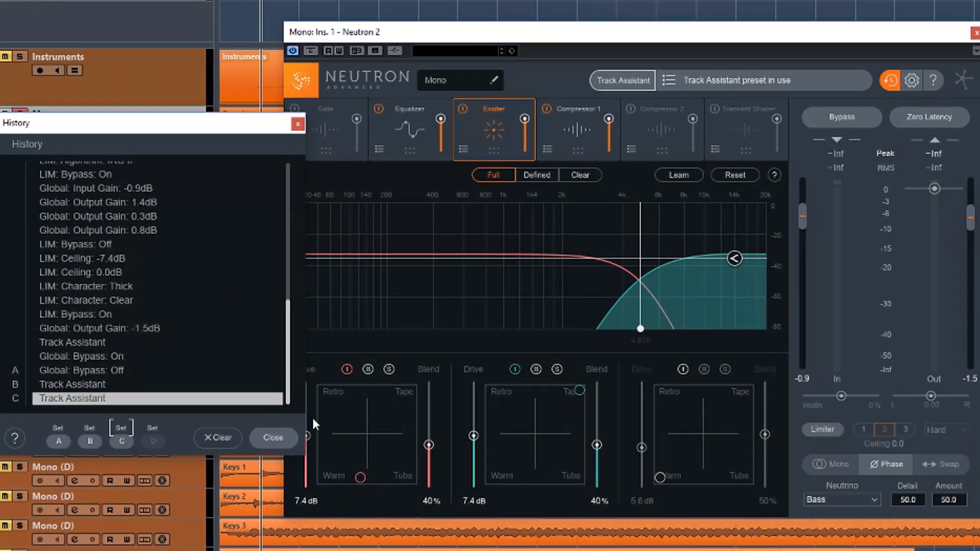
- Play the track and recall the Warm settings of snapshot B from the edit history for comparison
click(478, 39)
key(space)
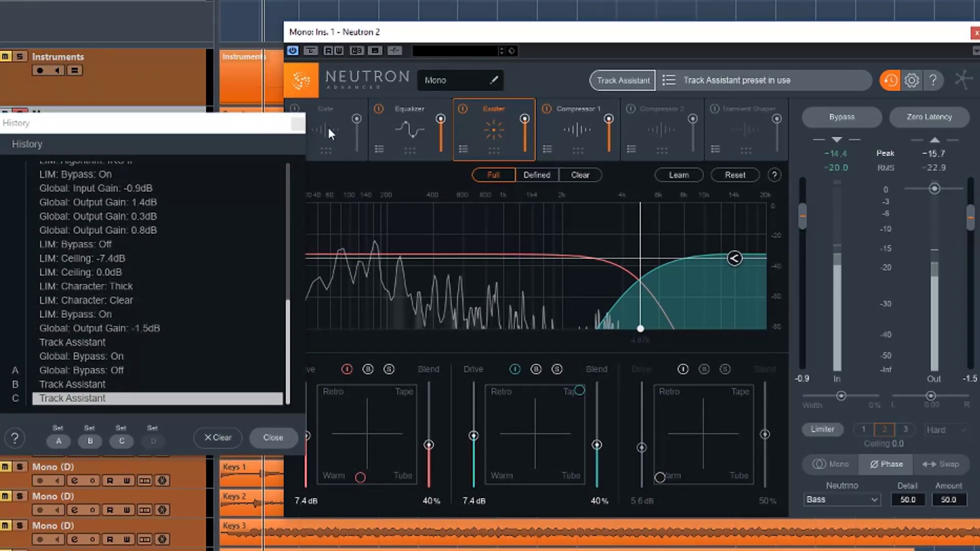
click(78, 384)
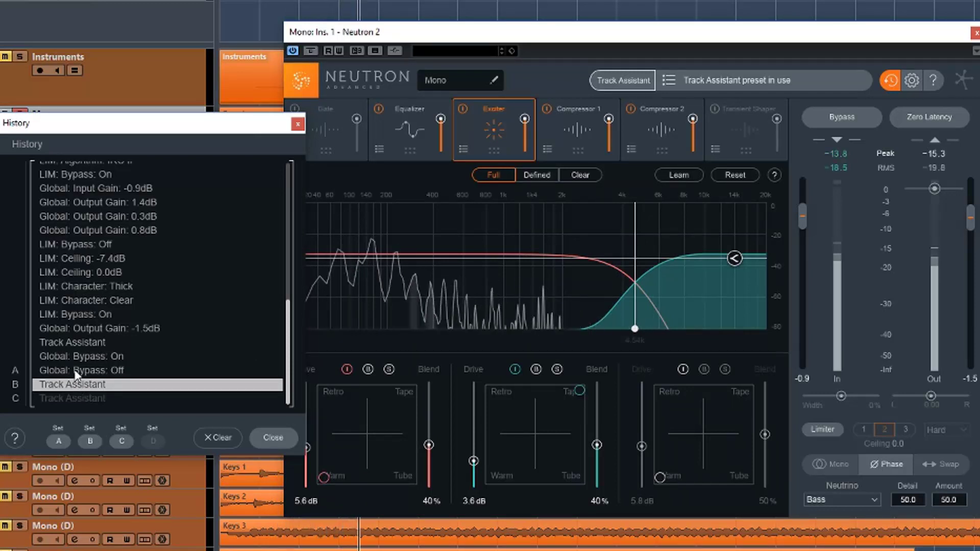
- Recall history snapshots A, C and B in turn during playback, ending on the Balanced settings of snapshot A
click(75, 372)
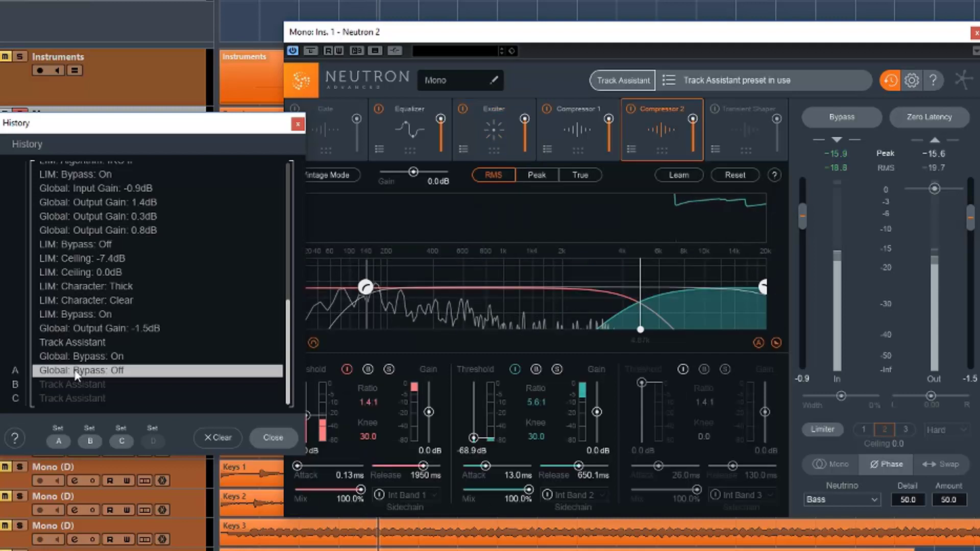
click(69, 398)
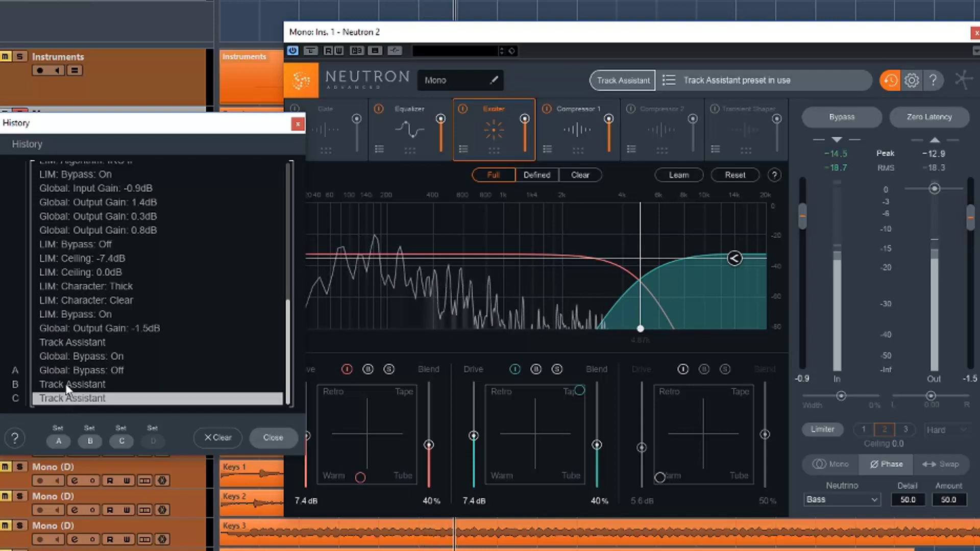
click(68, 386)
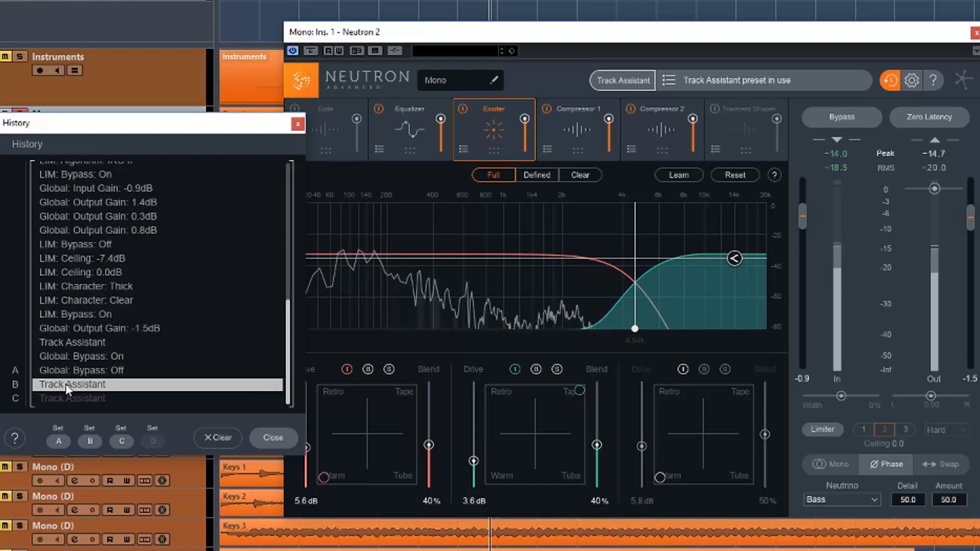
click(69, 370)
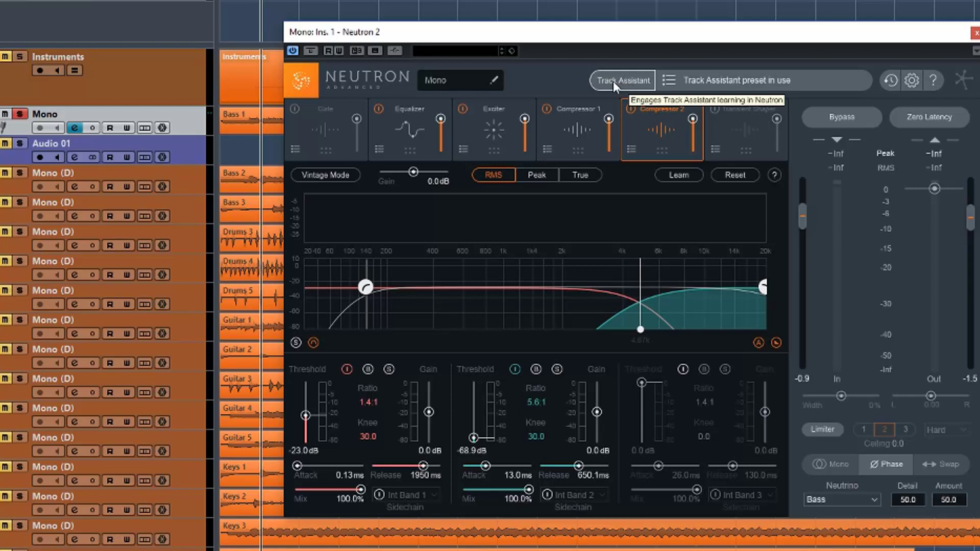
- Rerun Track Assistant with Warm style and Medium intensity, and store the result as snapshot A in the edit history
click(644, 82)
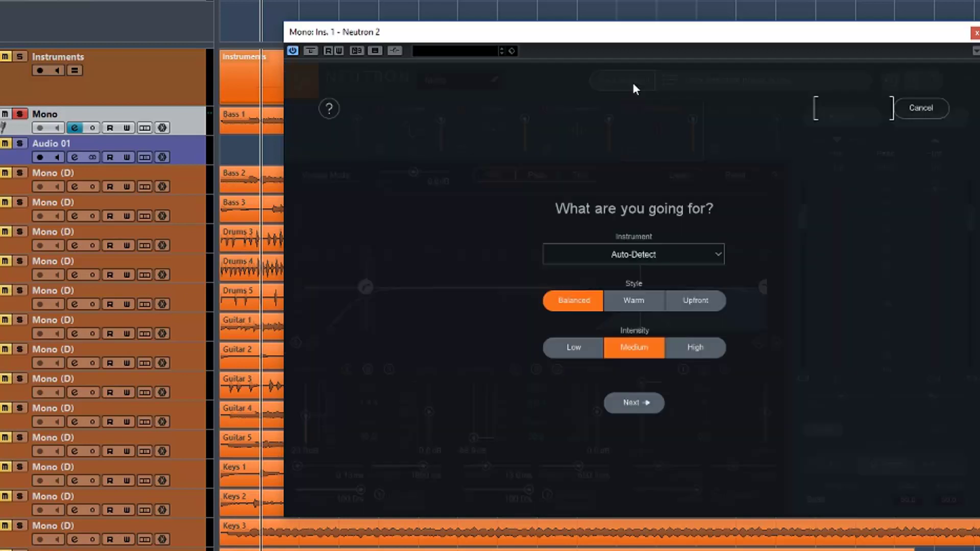
click(638, 306)
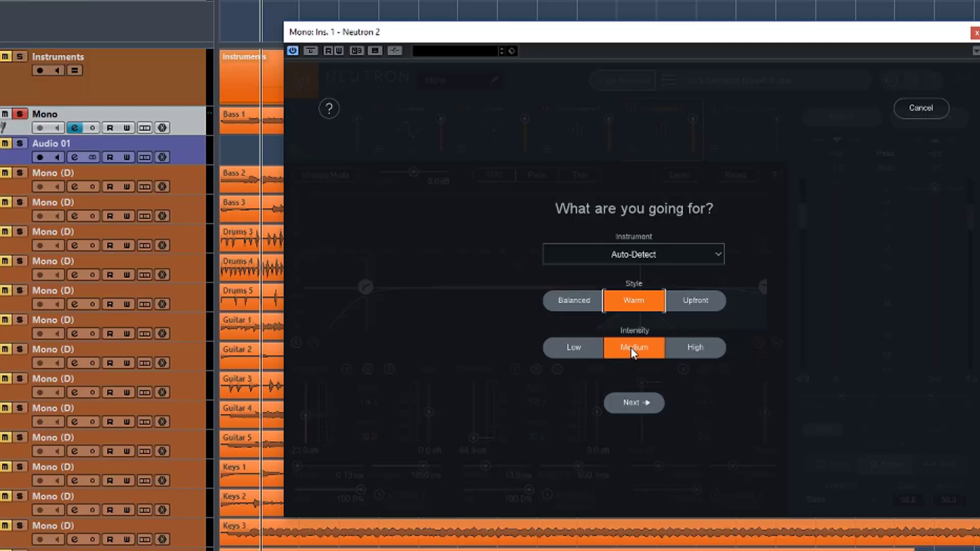
click(634, 402)
key(space)
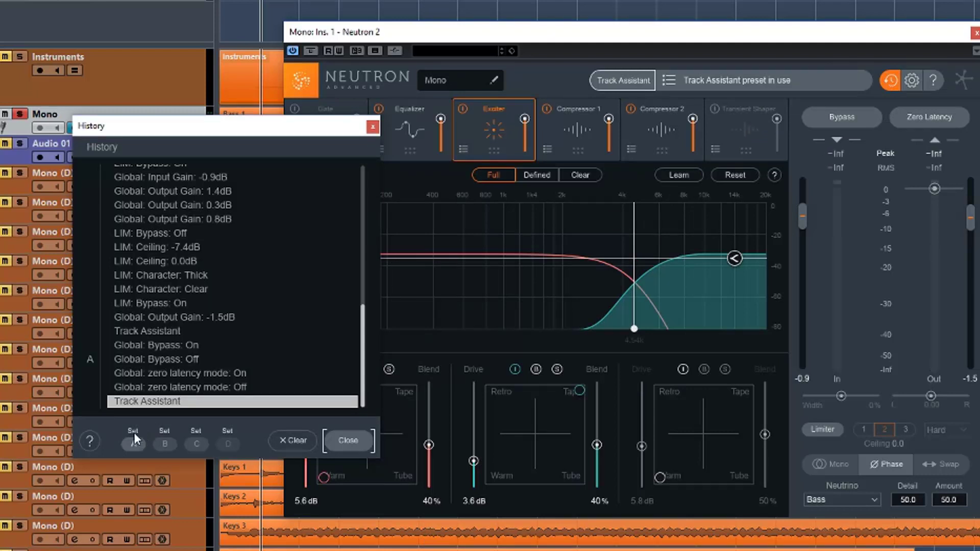
click(133, 431)
- Rerun Track Assistant on the playing track with Warm style and High intensity, and accept the suggestion
click(623, 80)
click(634, 300)
click(696, 348)
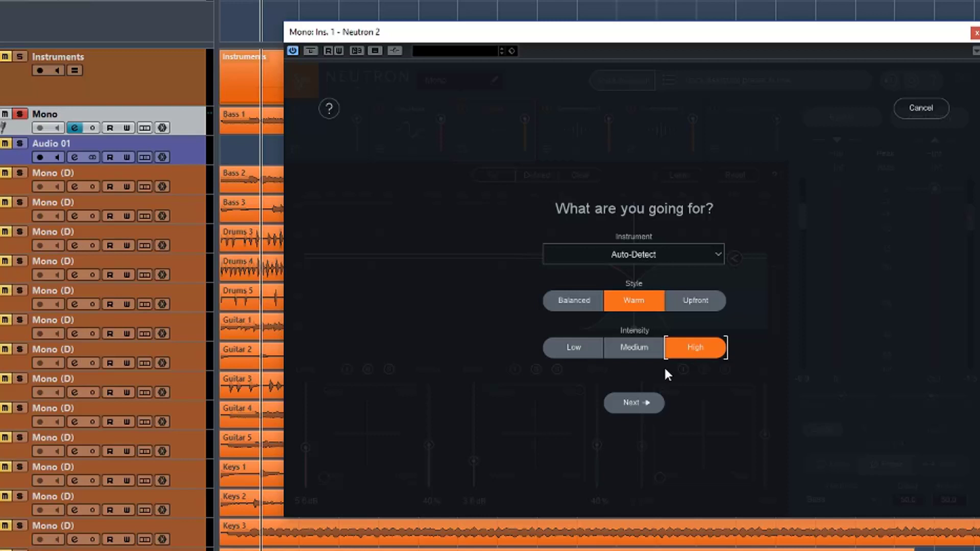
click(636, 403)
key(space)
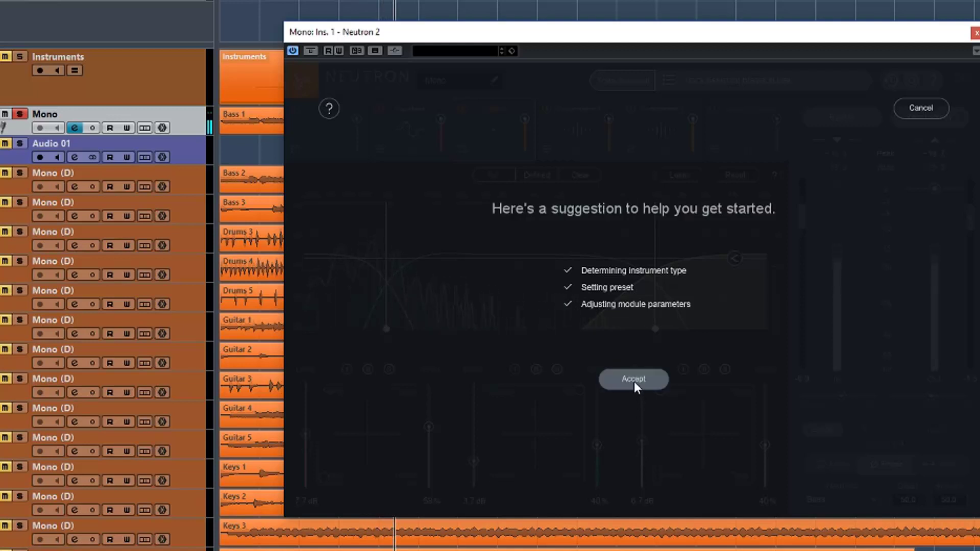
click(634, 384)
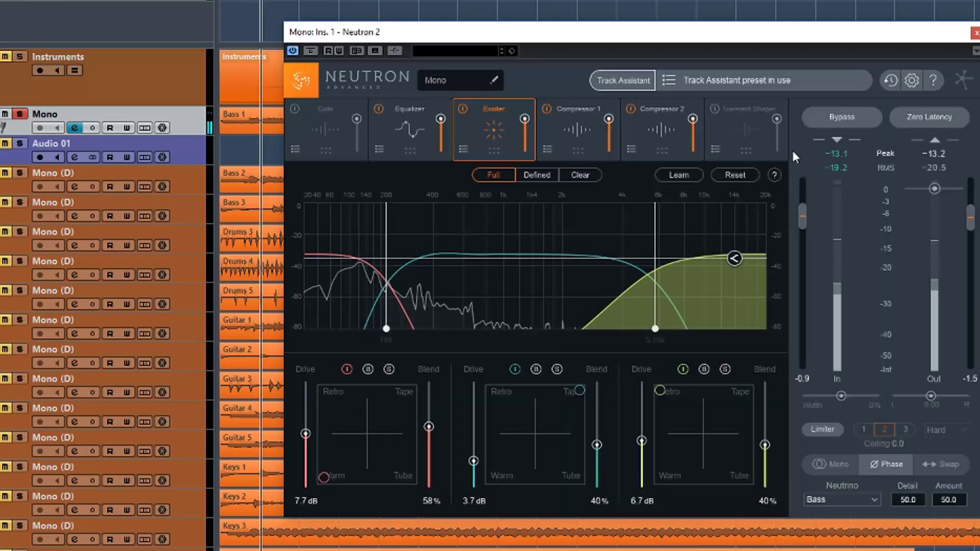
- Store the High-intensity Warm settings as snapshot B, compare them with snapshot A in the edit history, and close the history
click(890, 80)
click(154, 367)
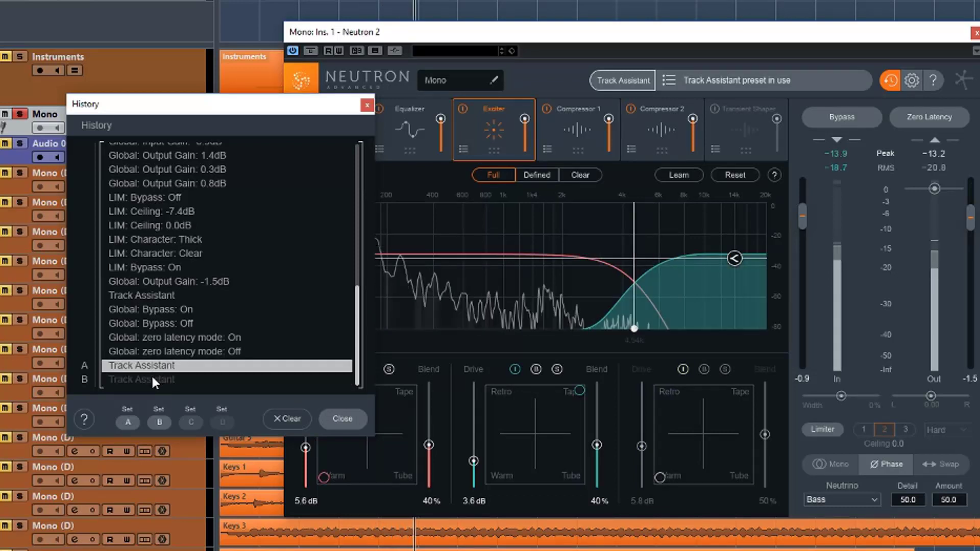
click(152, 378)
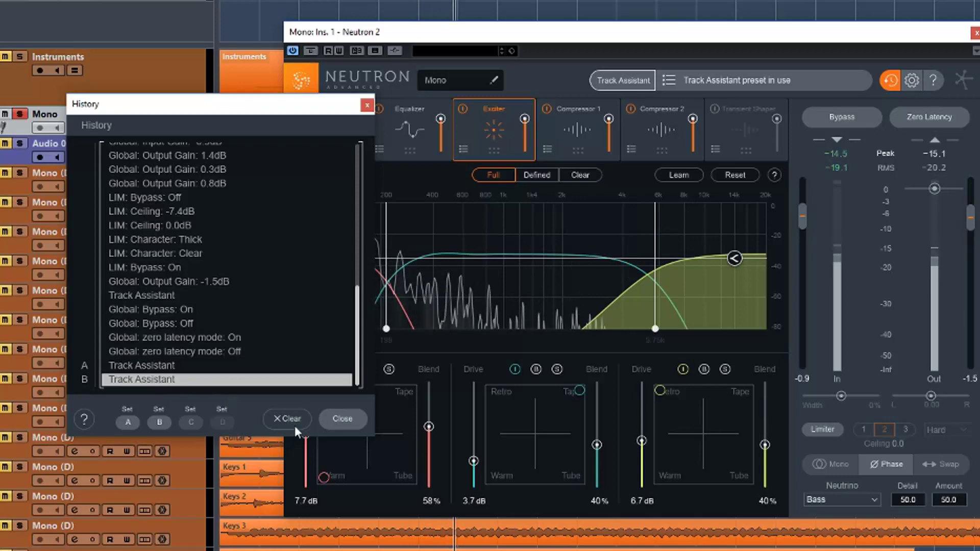
click(348, 414)
key(space)
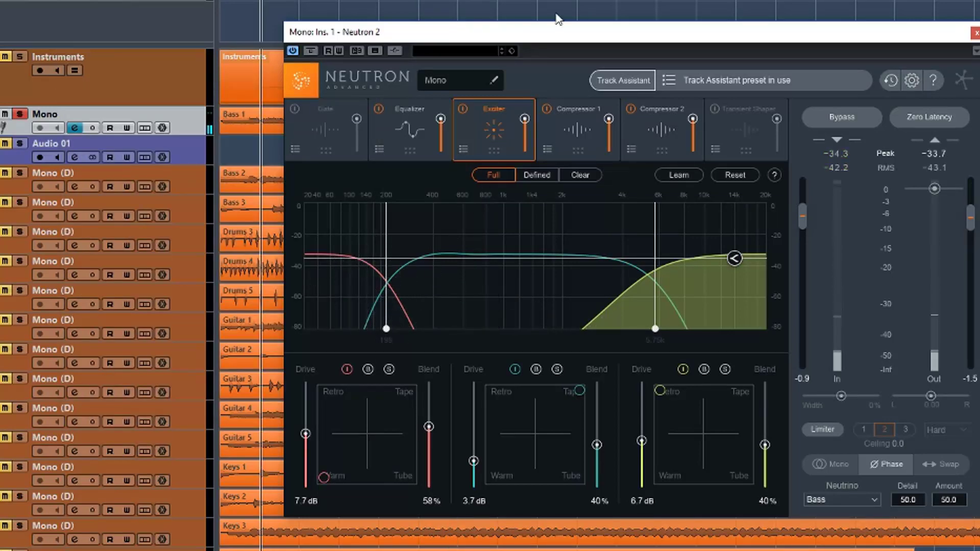
- Play the track and toggle Neutron's global bypass on and off to compare the dry and processed sound
mouse_move(556, 32)
mouse_down()
mouse_move(557, 48)
mouse_move(550, 34)
mouse_up()
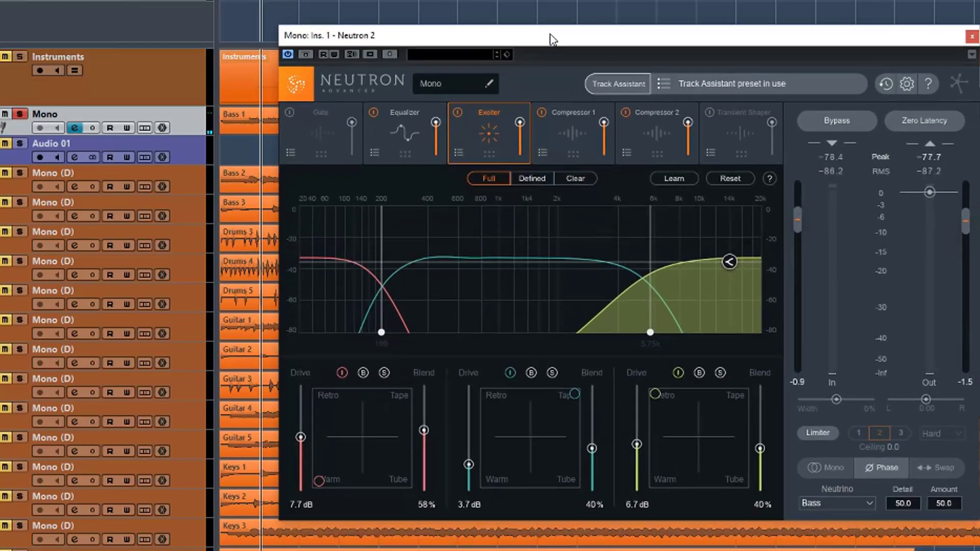
key(space)
click(837, 122)
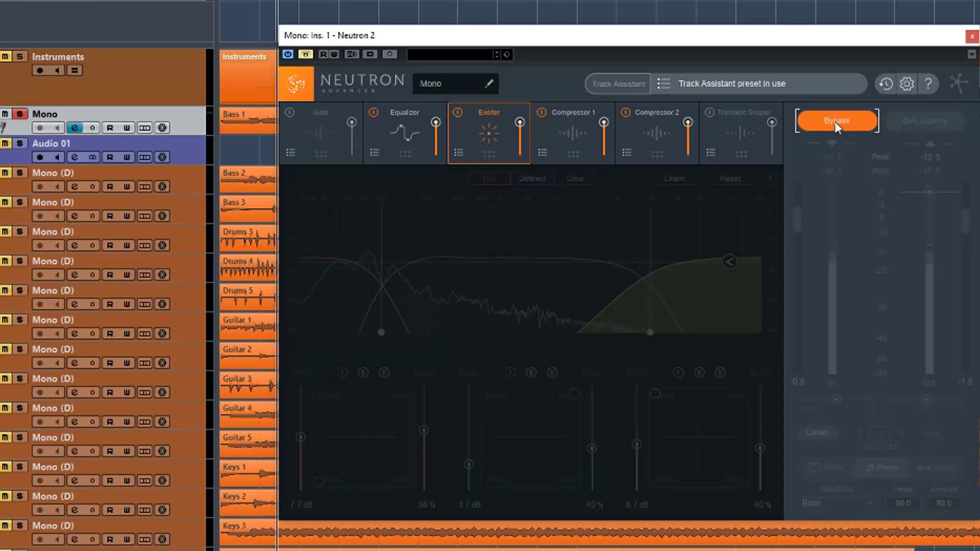
click(836, 123)
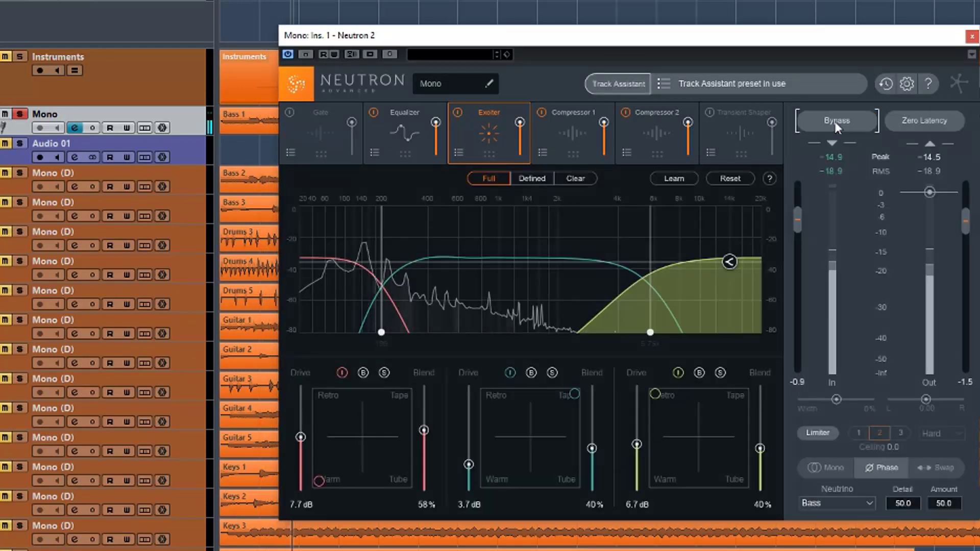
key(space)
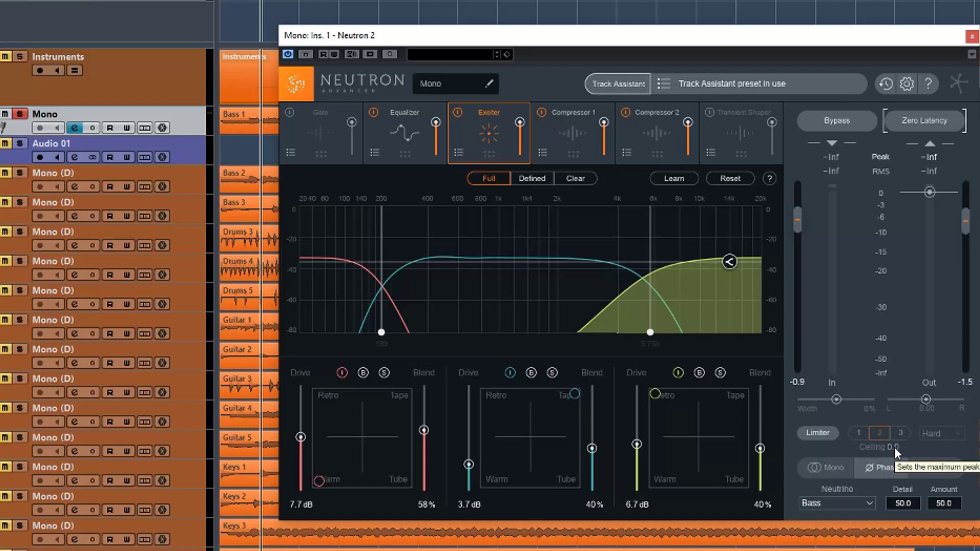
- Turn on the limiter and lower its ceiling to -20.0 dB while the track plays
click(817, 435)
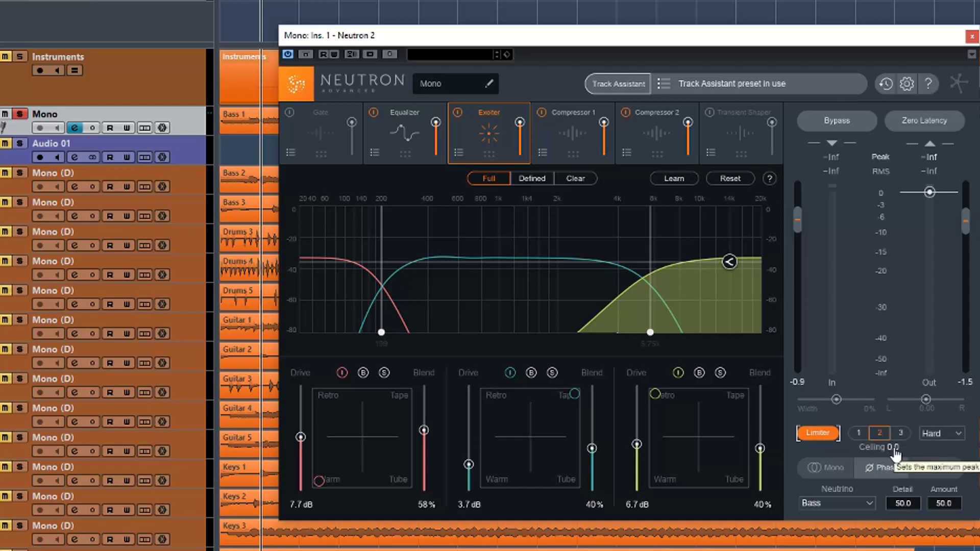
key(space)
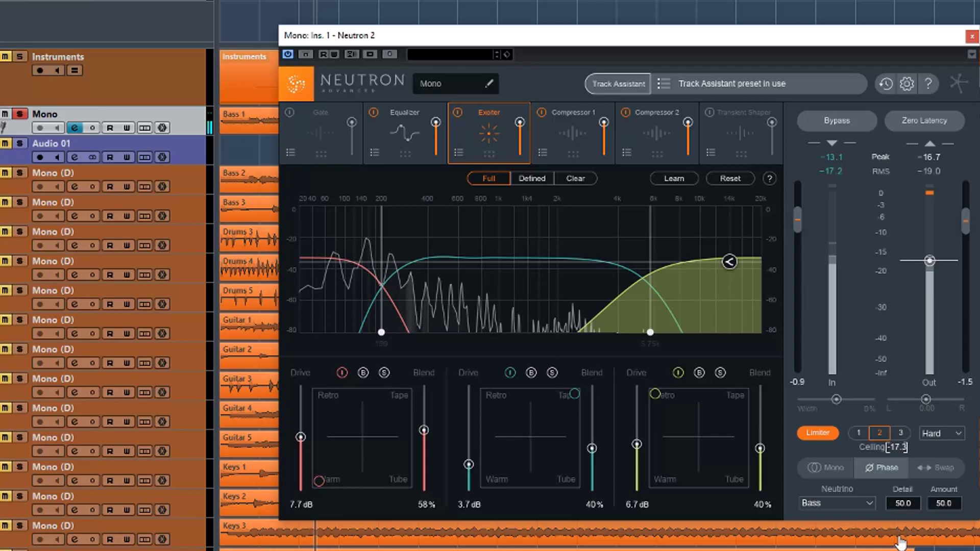
drag(894, 449, 900, 467)
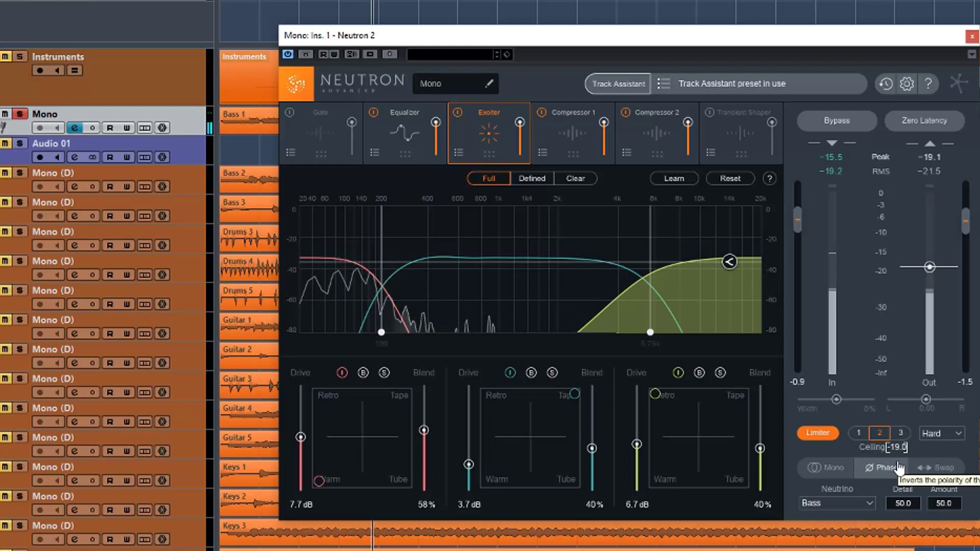
drag(899, 467, 900, 477)
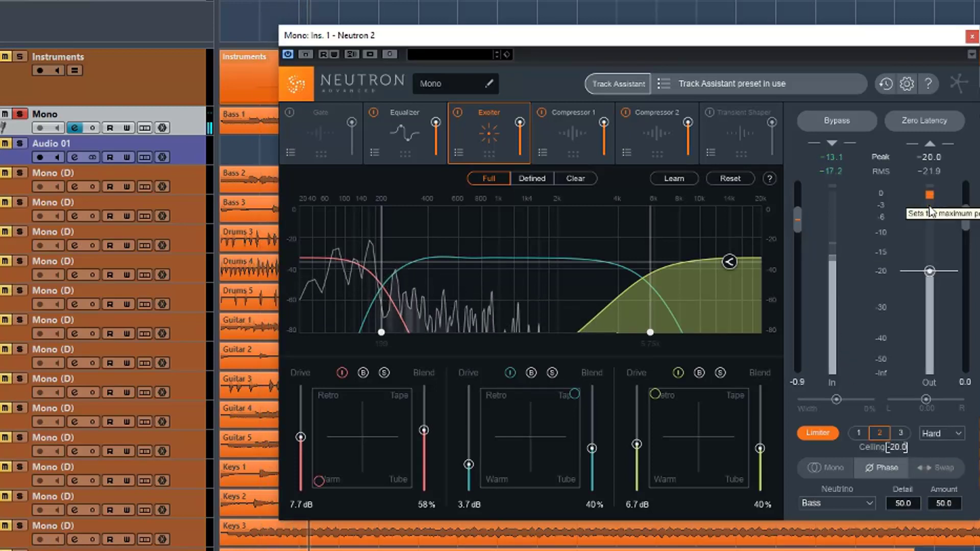
- Switch the limiter algorithm to IRC LL and audition its character modes 1, 2 and 3 during playback
click(958, 436)
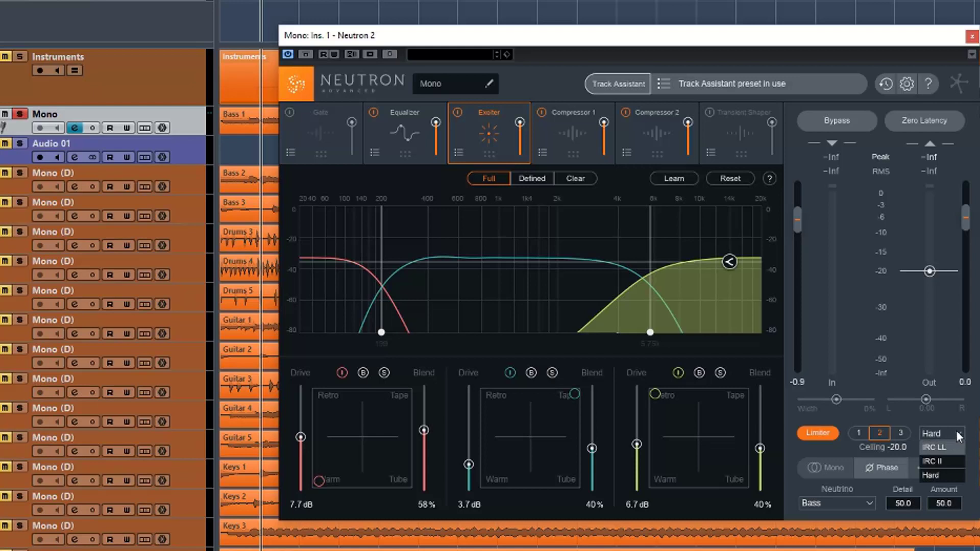
click(959, 436)
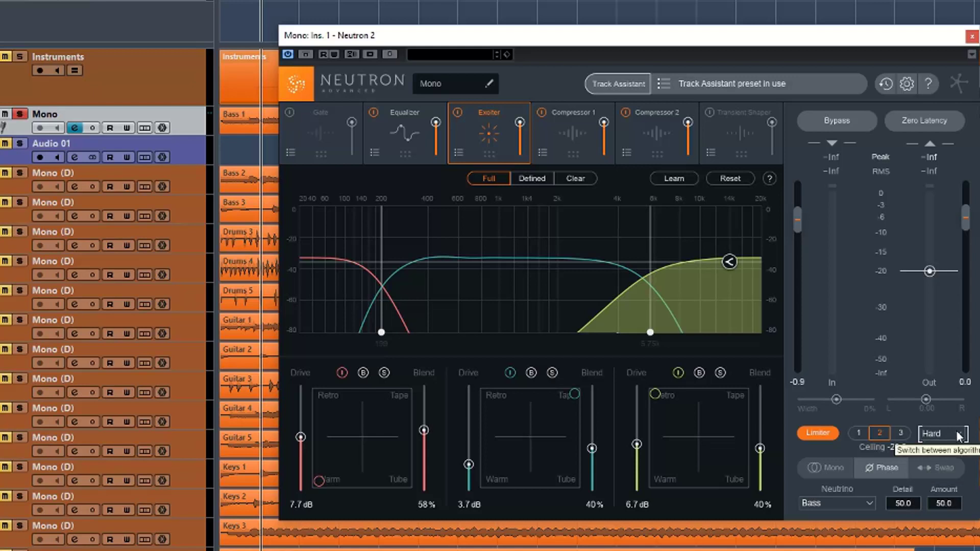
click(958, 436)
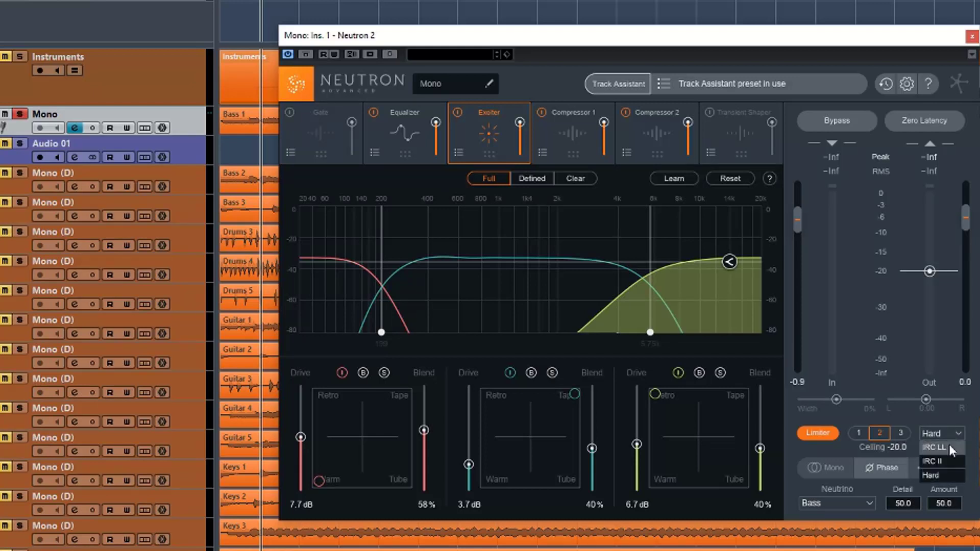
click(948, 443)
key(space)
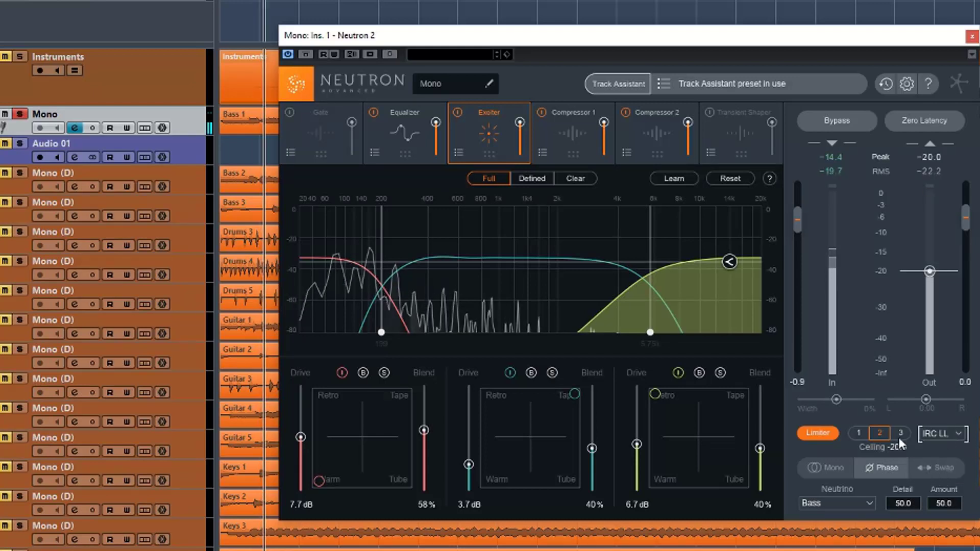
click(859, 432)
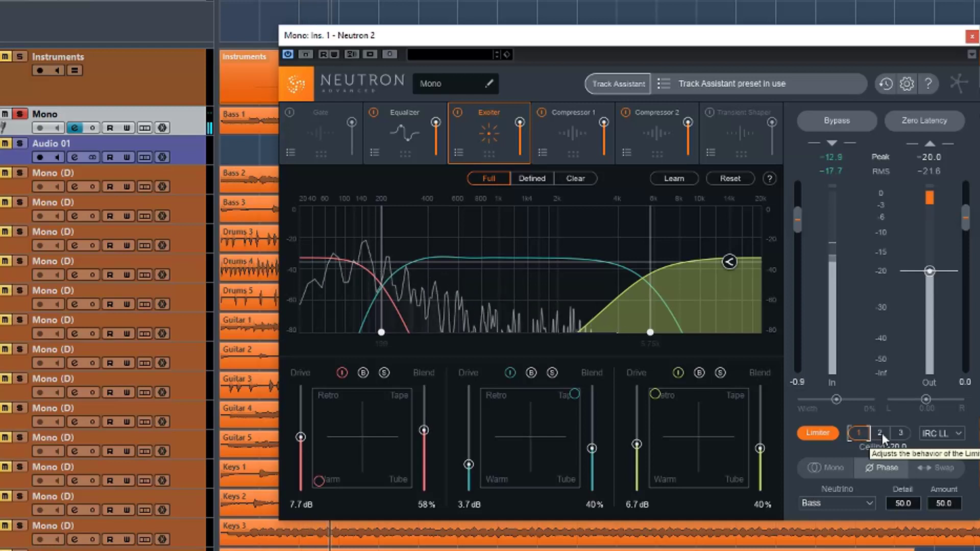
click(880, 433)
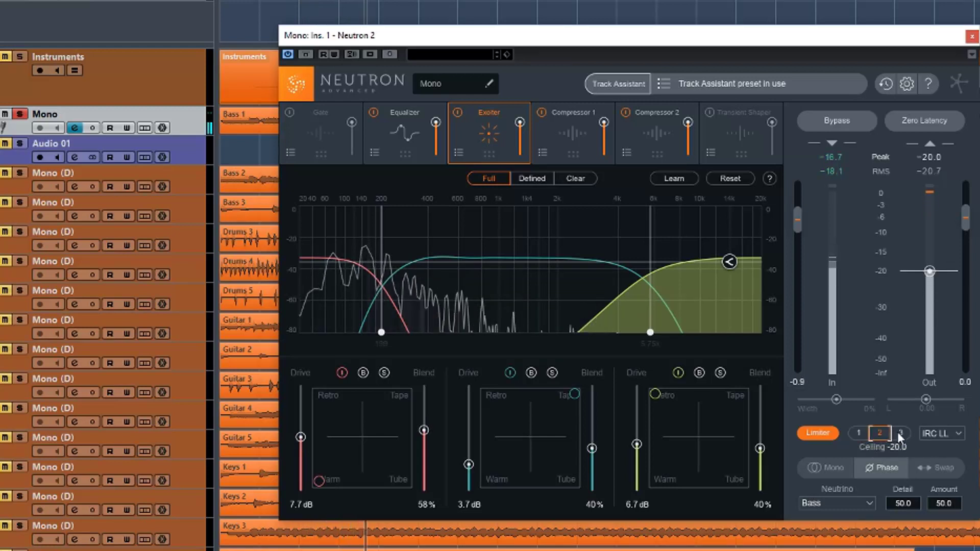
click(898, 433)
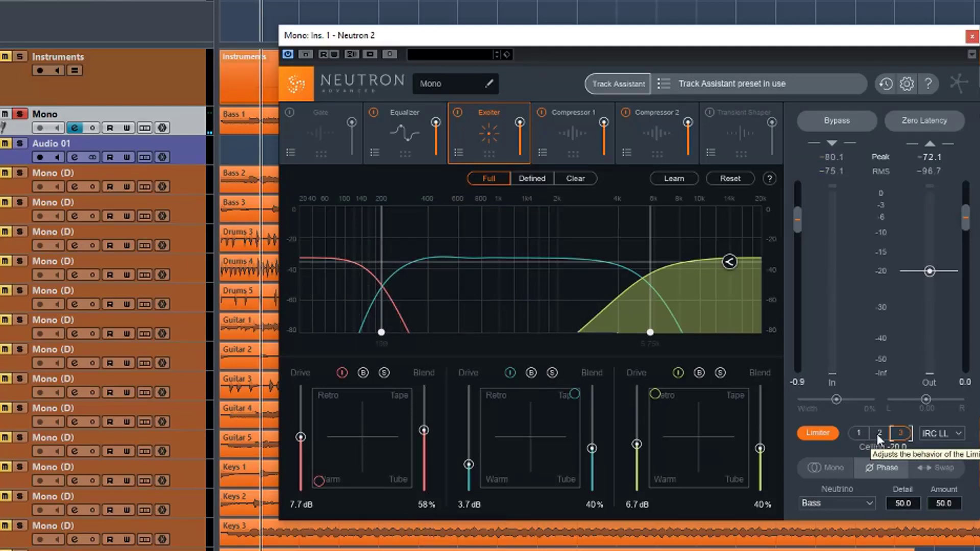
- Play the track with the limiter algorithm set to Hard, and change the limiter's character mode to 2
key(space)
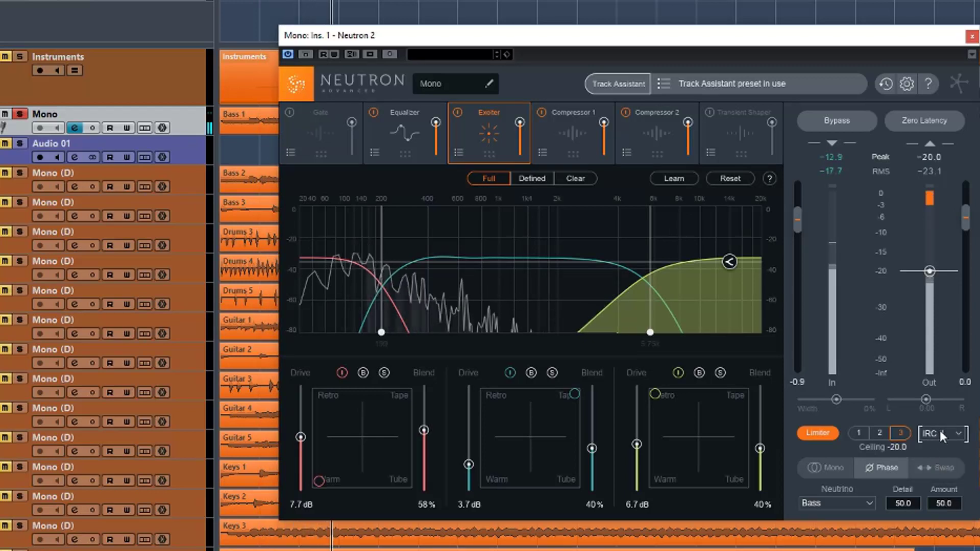
click(939, 430)
click(936, 473)
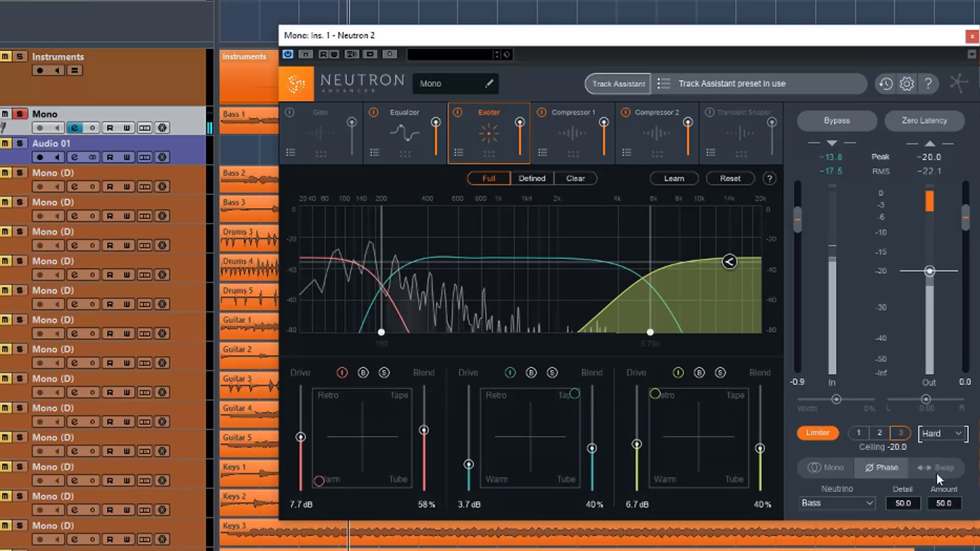
click(880, 432)
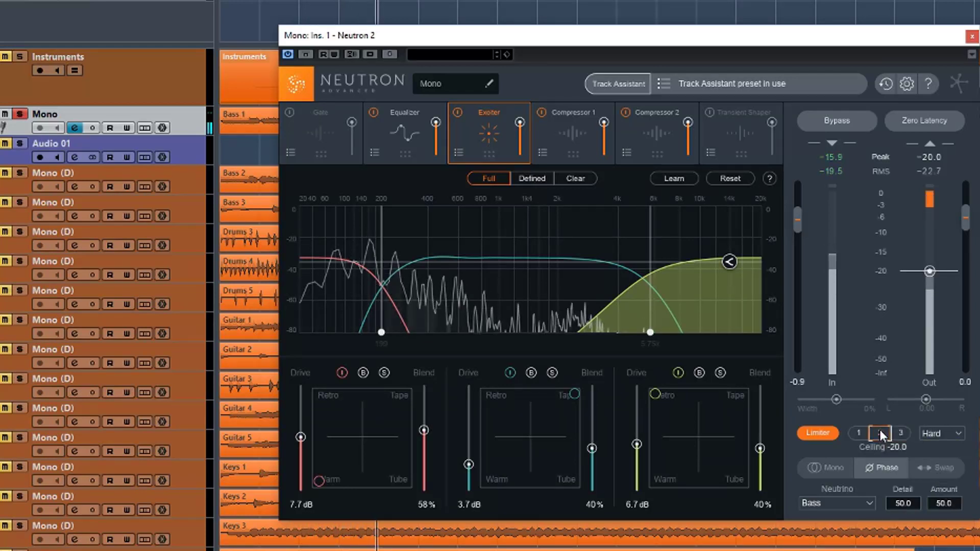
- Audition the limiter's IRC II algorithm on the playing track, and set the algorithm back to IRC LL
click(935, 433)
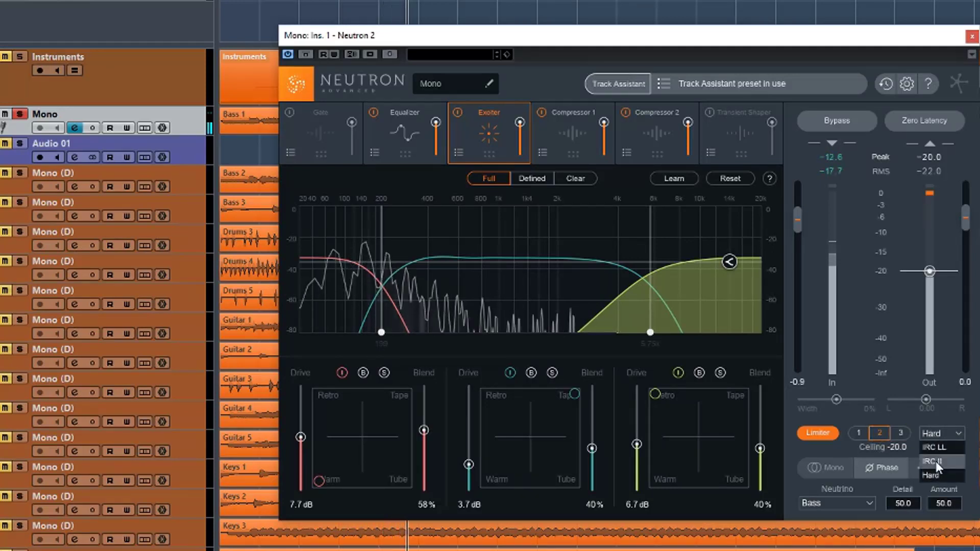
click(936, 462)
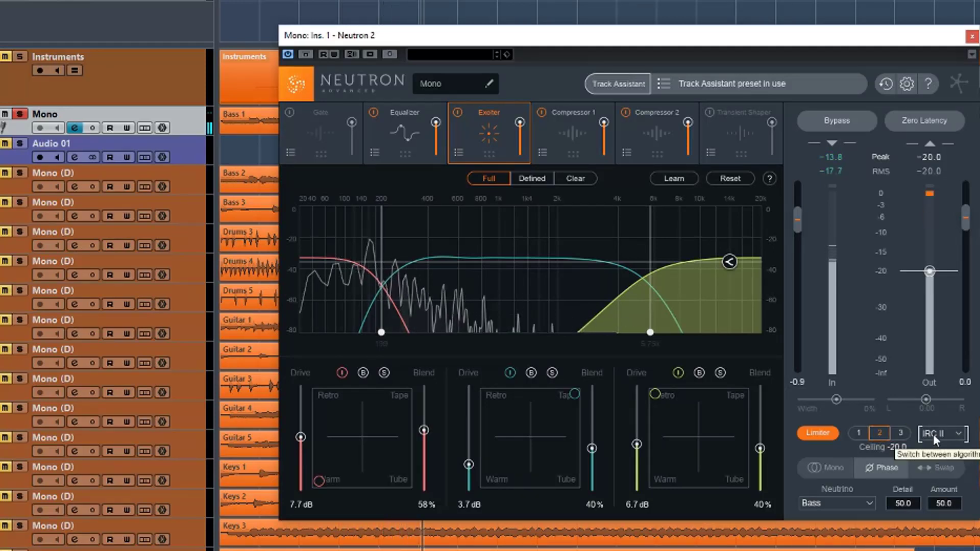
click(933, 430)
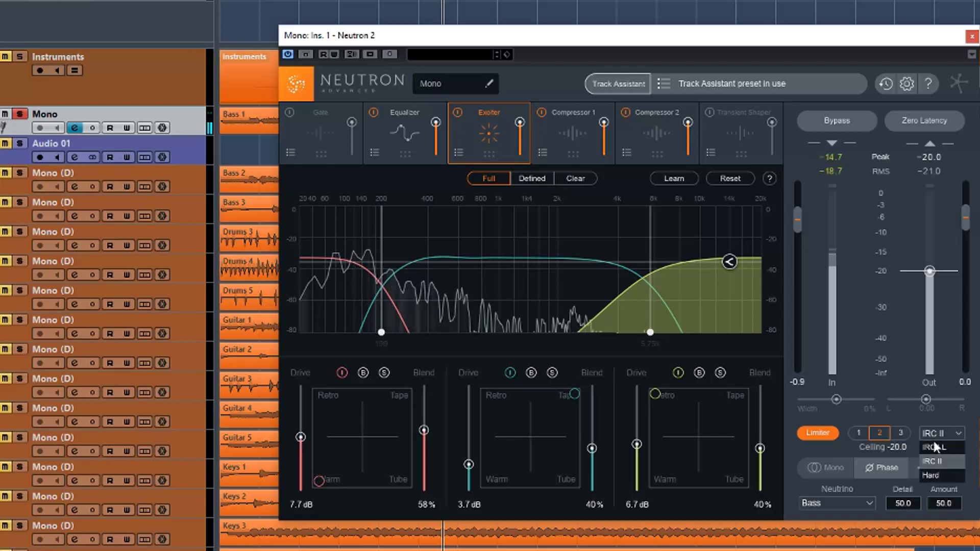
click(933, 444)
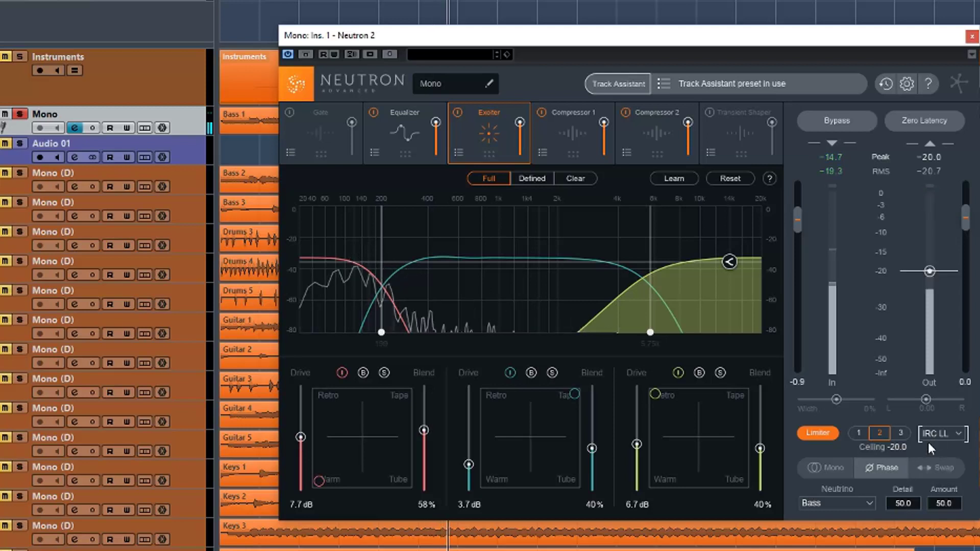
- Set the limiter to mode 1, audition IRC II on the playing track, switch the algorithm to Hard, and turn the limiter off
click(860, 432)
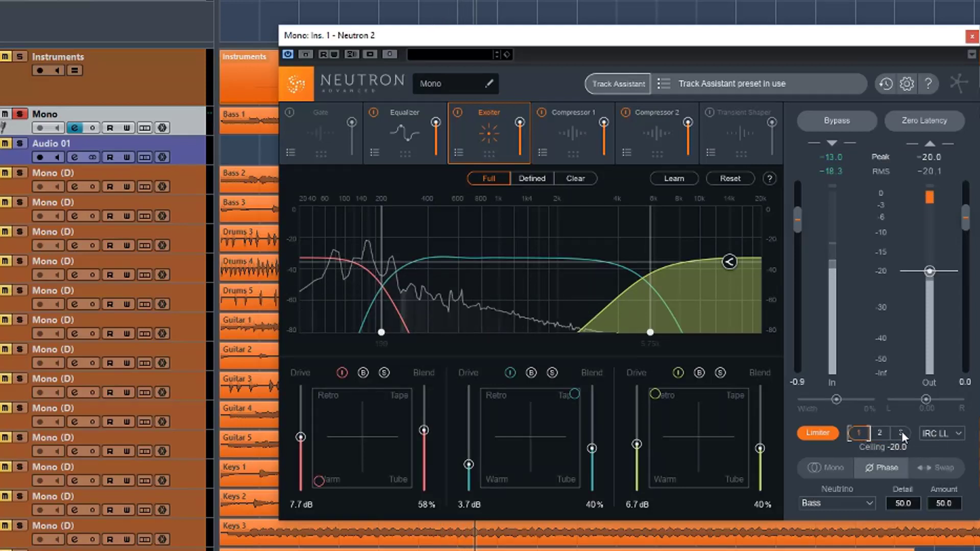
click(929, 432)
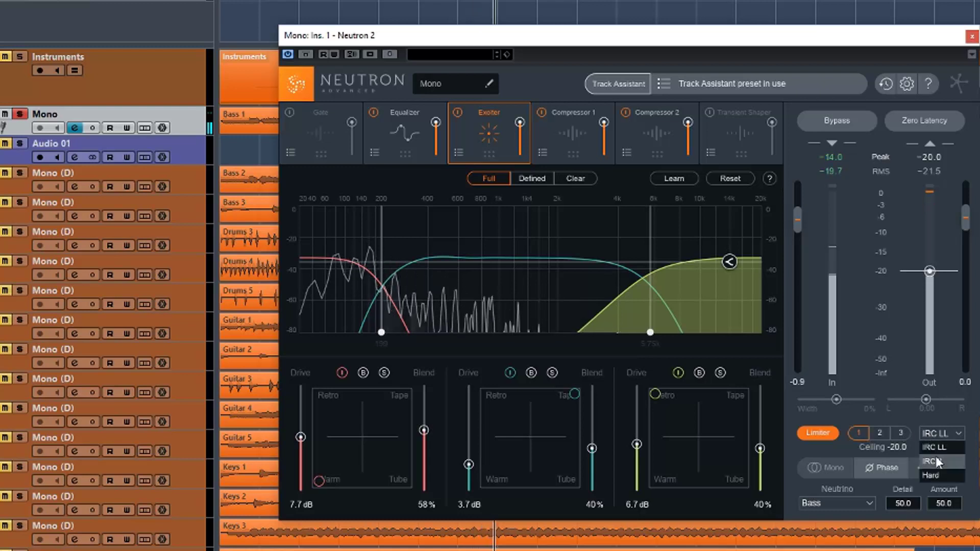
click(937, 458)
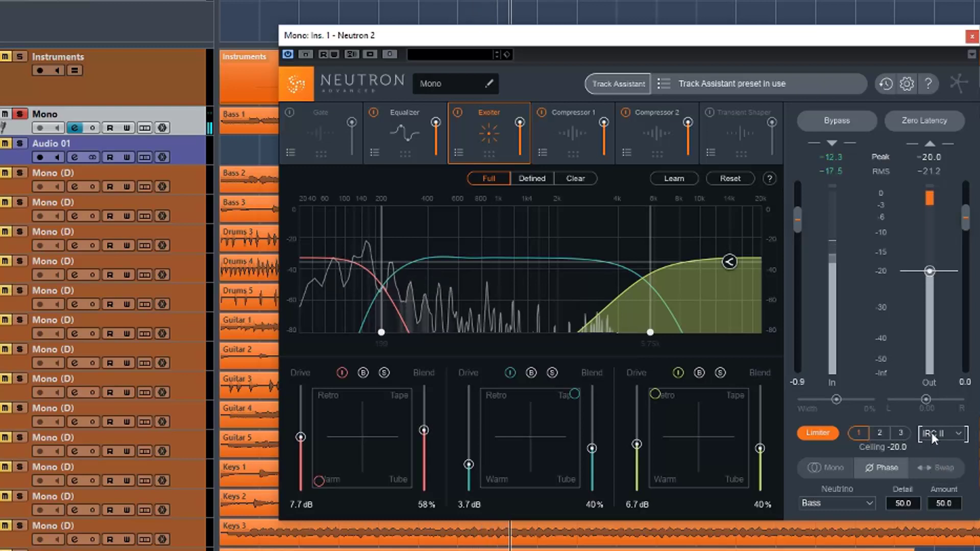
click(932, 433)
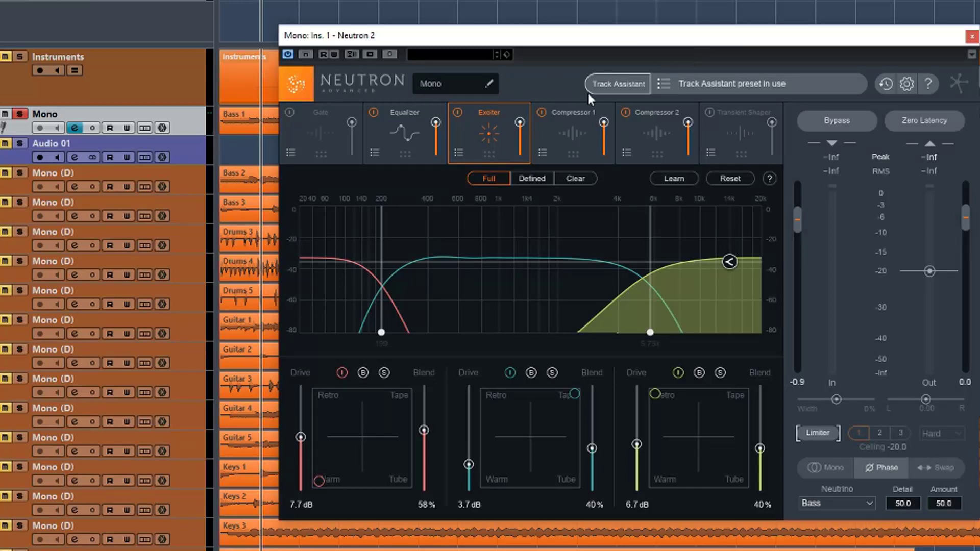
- Move the Neutron 2 plug-in window slightly down and to the right over the project
drag(613, 39, 632, 57)
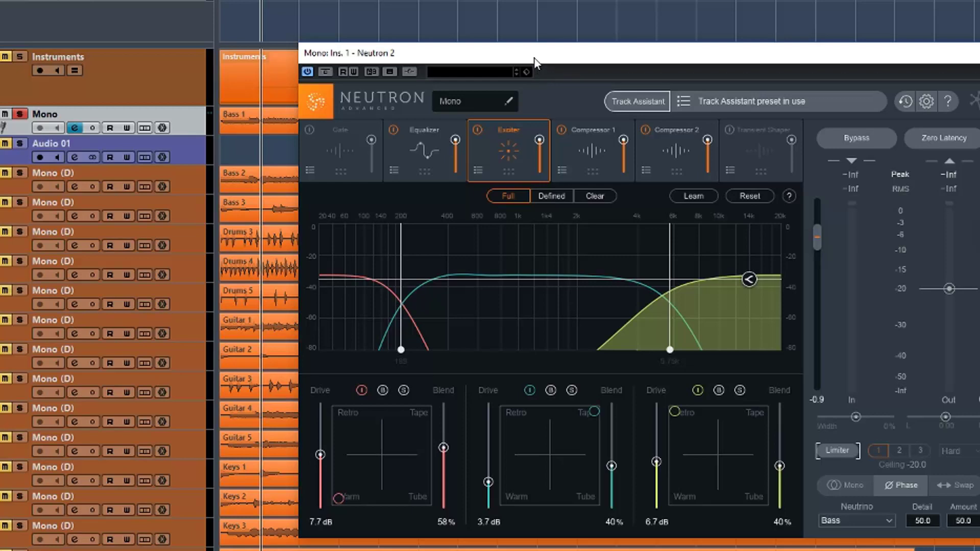
drag(535, 60, 535, 65)
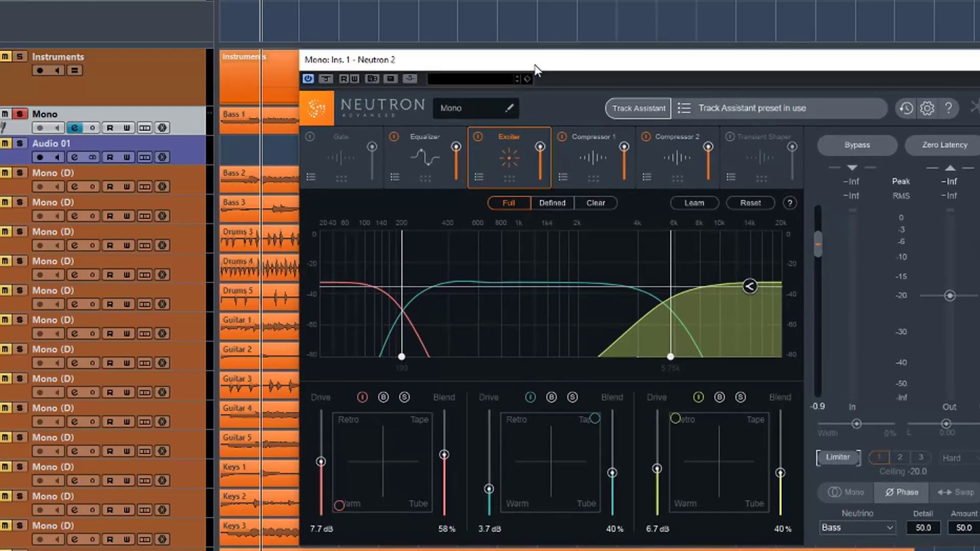